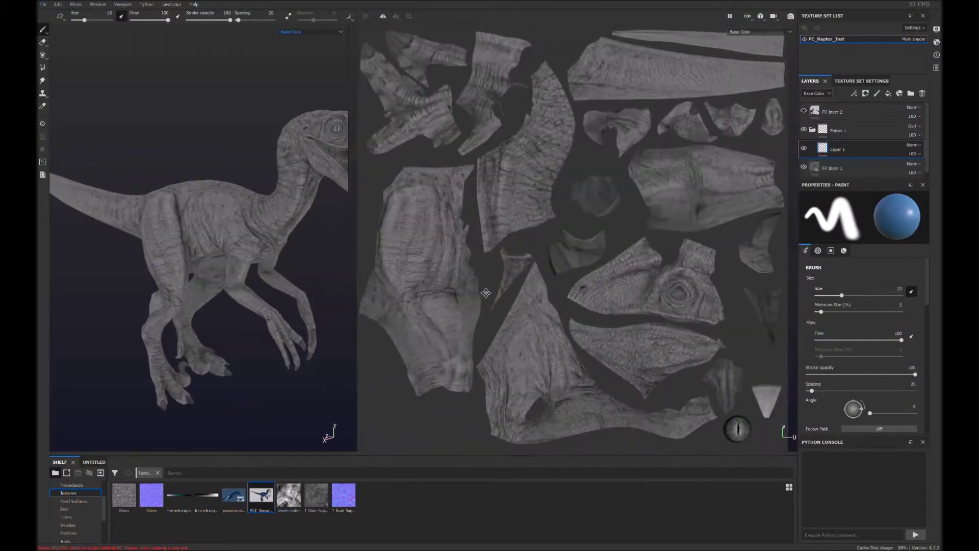
Brush blue over the raptor's body and fill every remaining grey area with blue.
mouse_move(486, 293)
left_mouse_down()
mouse_move(577, 202)
mouse_move(663, 62)
left_mouse_up()
key("f")
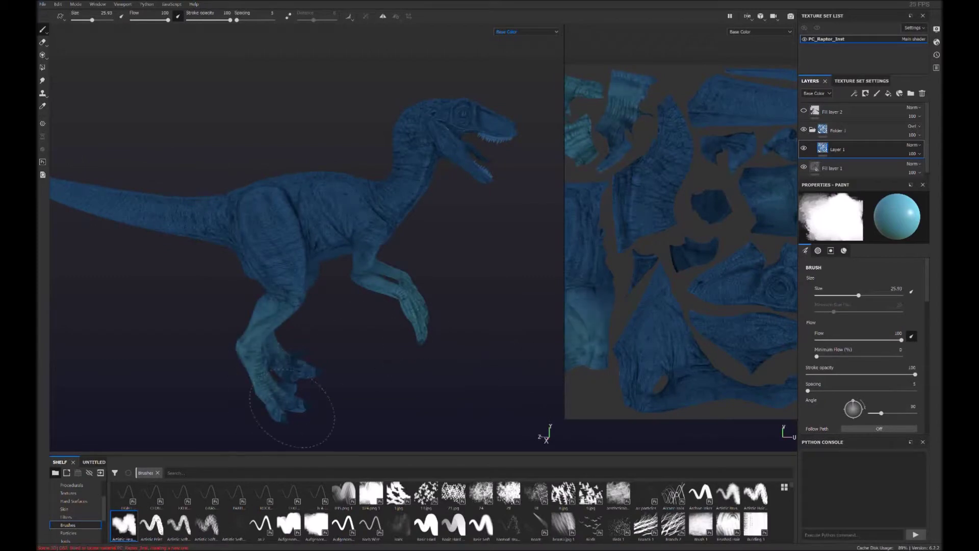
left_click_drag(270, 346, 275, 253, "alt")
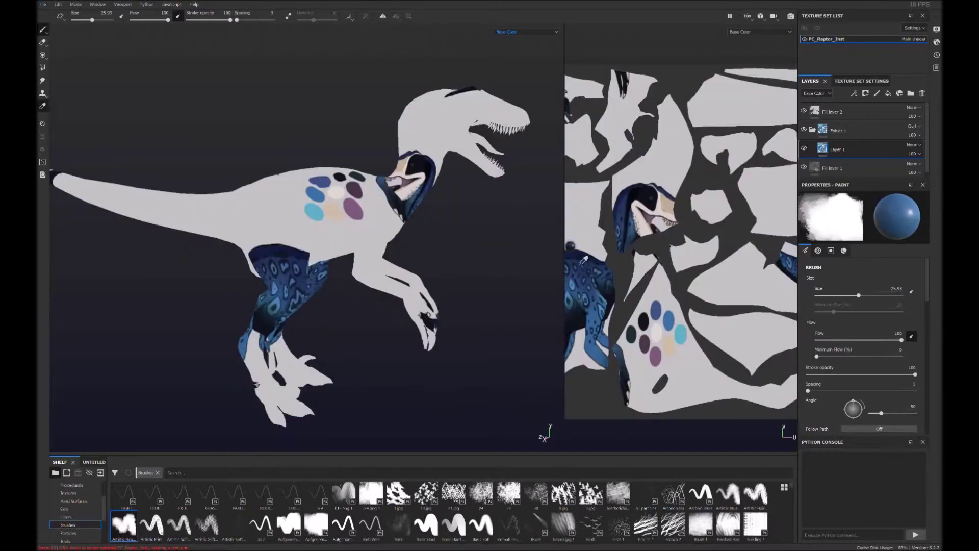
scroll(875, 398, "down", 5)
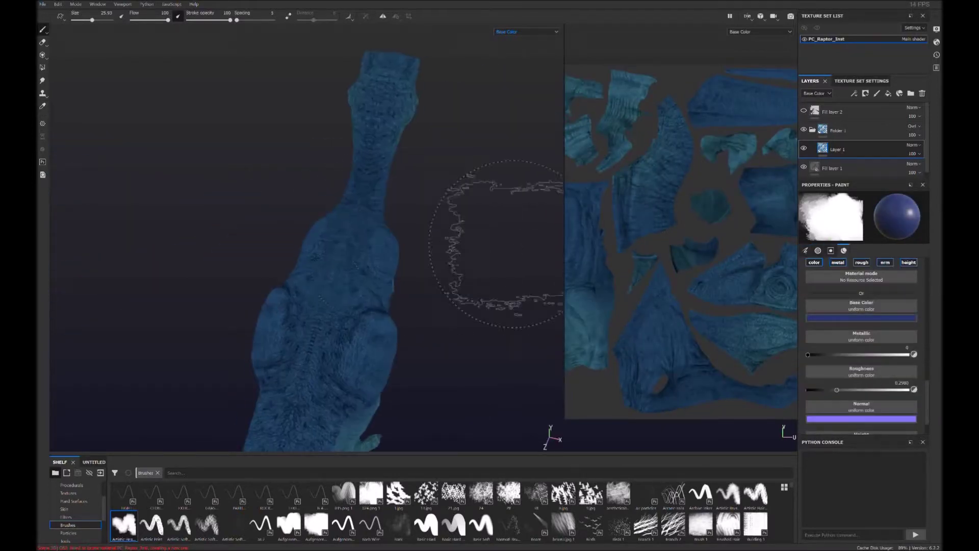
Darken the neck to deep blue, then paint the mouth interior pink and the teeth white.
left_click_drag(357, 193, 379, 109)
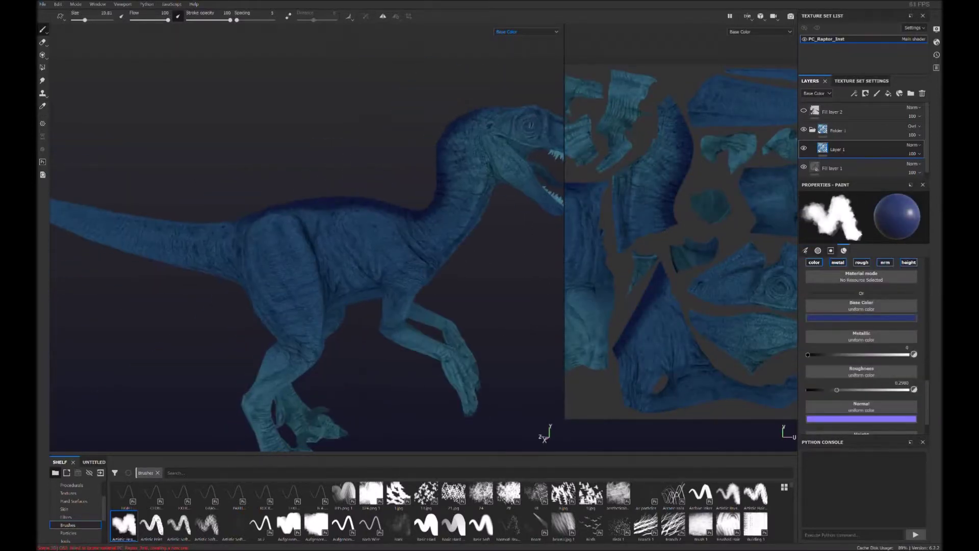
mouse_move(284, 321)
left_mouse_down("alt")
mouse_move(519, 350)
mouse_move(371, 339)
mouse_move(448, 169)
mouse_move(458, 329)
left_mouse_up("alt")
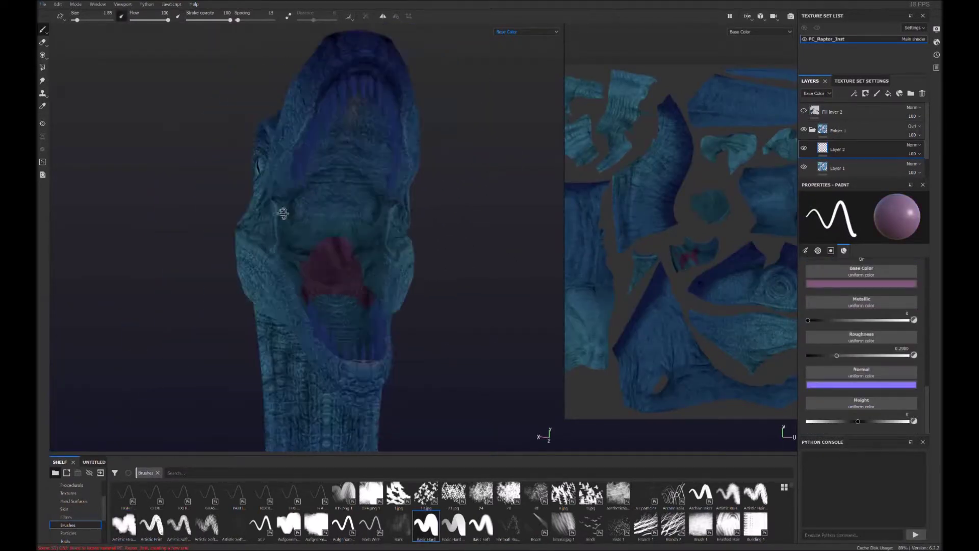
left_click_drag(322, 309, 280, 199, "alt")
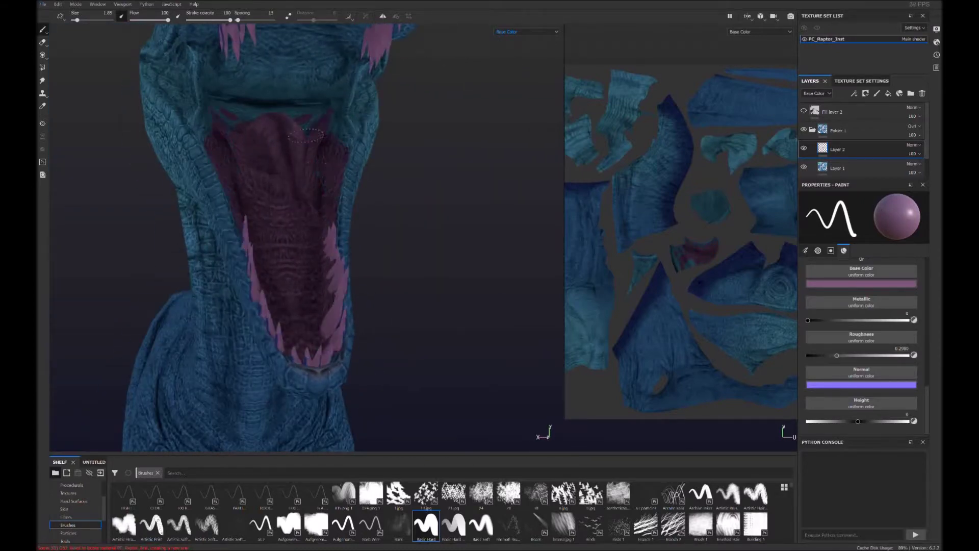
mouse_move(335, 155)
left_mouse_down("alt")
mouse_move(332, 251)
mouse_move(307, 105)
left_mouse_up("alt")
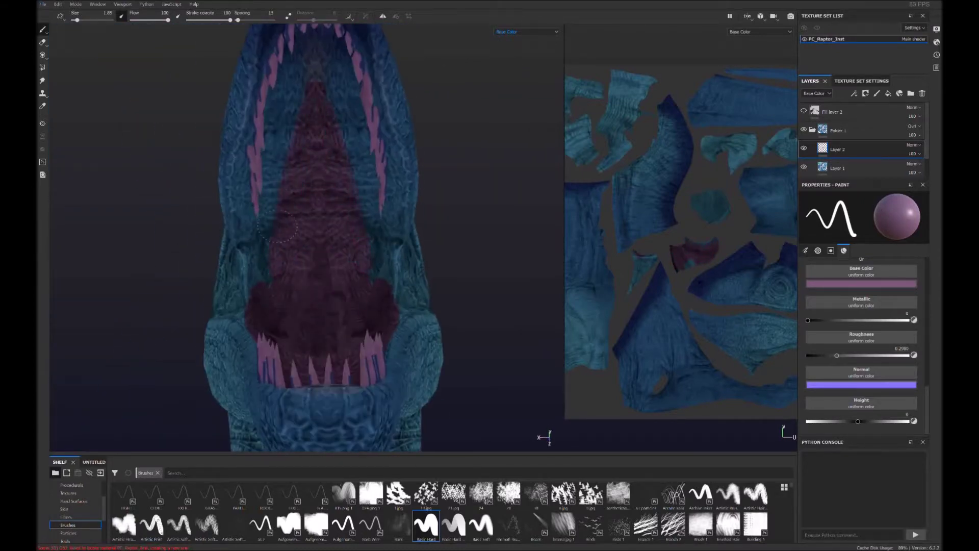
scroll(293, 102, "down", 3)
left_click_drag(296, 212, 357, 255, "alt")
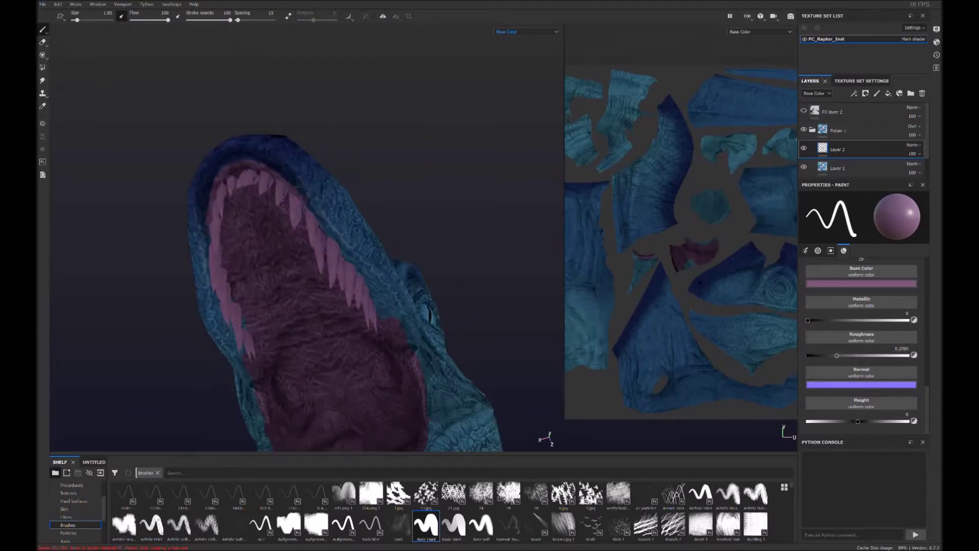
left_click_drag(290, 185, 219, 347, "alt")
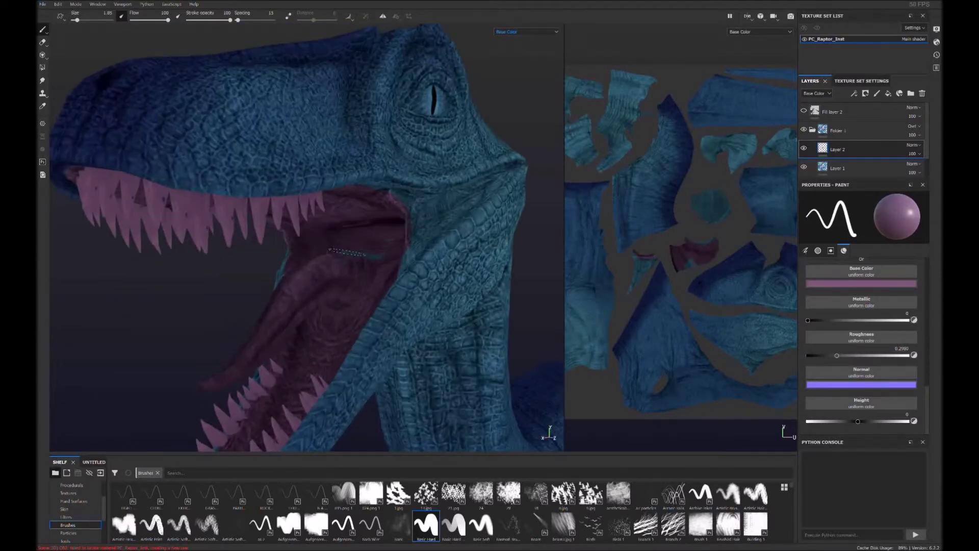
scroll(326, 266, "up", 3)
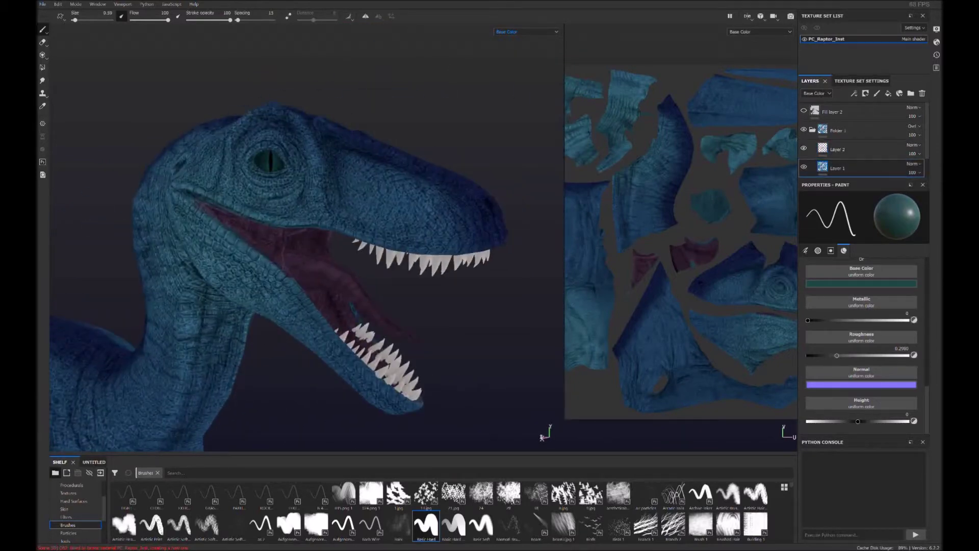
Select the Chalk Strong brush from a 'chal' shelf search and frame the head.
left_click(173, 472)
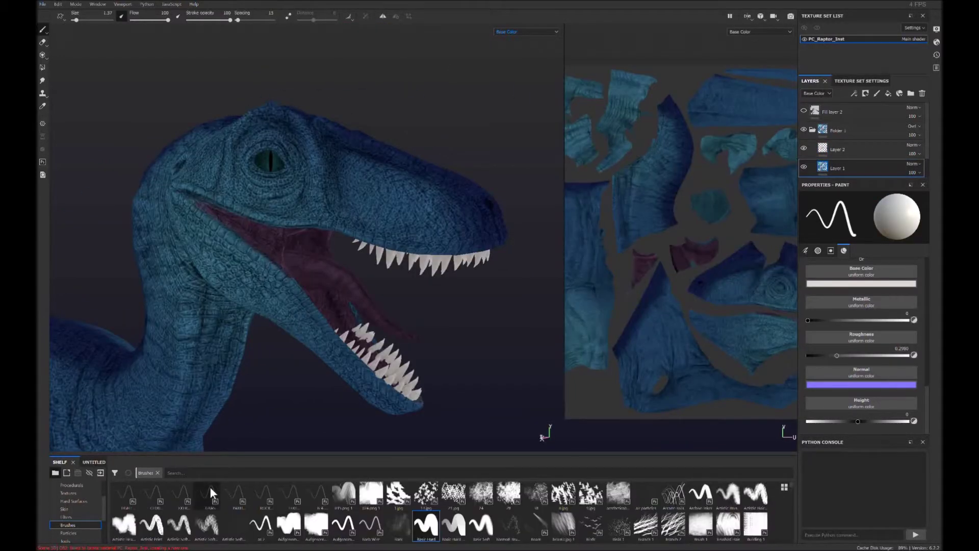
type("chal")
left_click(262, 495)
mouse_move(460, 247)
left_mouse_down("alt")
mouse_move(480, 244)
mouse_move(306, 227)
left_mouse_up("alt")
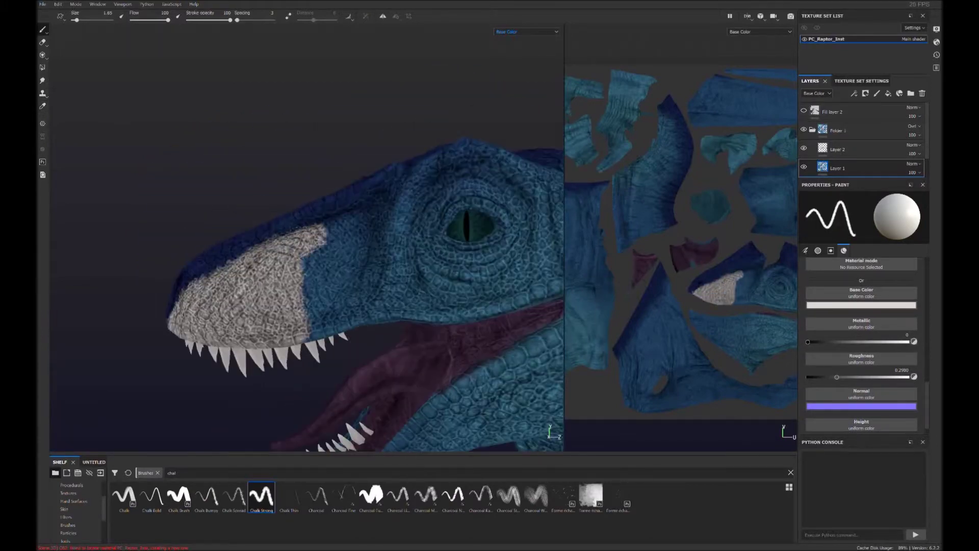
scroll(306, 244, "down", 2)
scroll(306, 245, "down", 3)
mouse_move(306, 227)
left_mouse_down("alt")
mouse_move(408, 230)
mouse_move(332, 232)
mouse_move(229, 214)
mouse_move(316, 306)
mouse_move(286, 265)
mouse_move(331, 408)
left_mouse_up("alt")
Paint the jaw and teeth light grey and the crown dark blue, checking the base colour view.
mouse_move(286, 265)
left_mouse_down("alt")
mouse_move(306, 214)
mouse_move(326, 229)
mouse_move(388, 204)
left_mouse_up("alt")
left_click(388, 204)
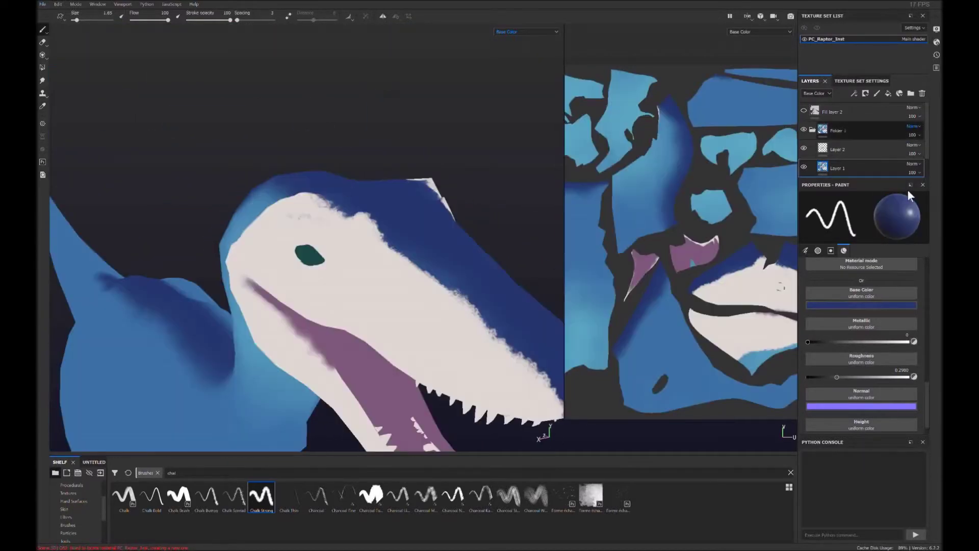
scroll(452, 282, "down", 5)
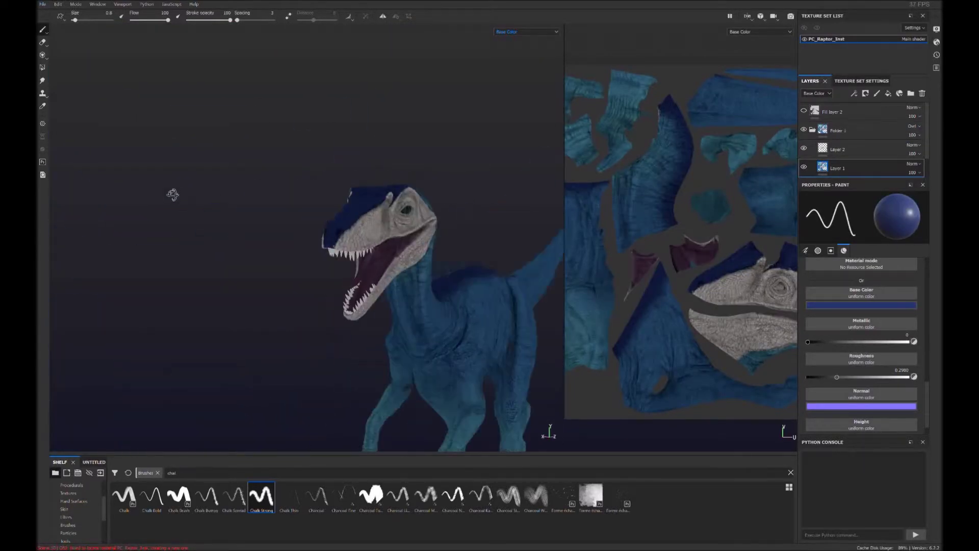
scroll(170, 193, "up", 6)
scroll(323, 190, "down", 4)
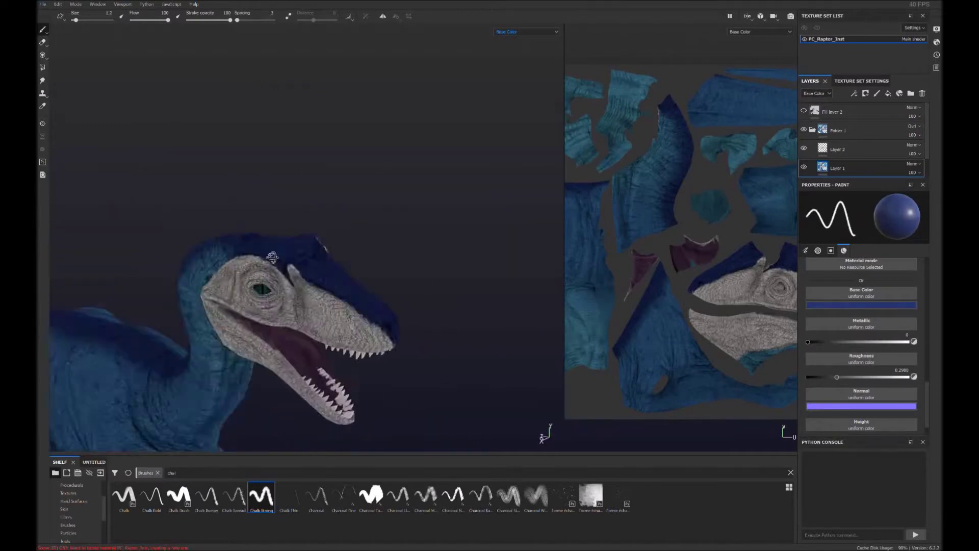
key("c")
scroll(315, 253, "up", 4)
key("m")
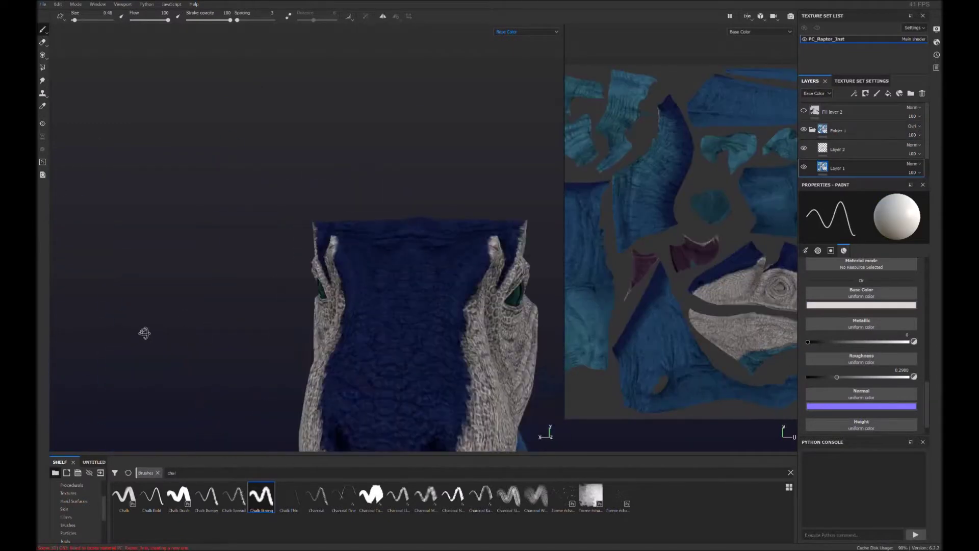
scroll(461, 327, "down", 4)
scroll(445, 281, "up", 4)
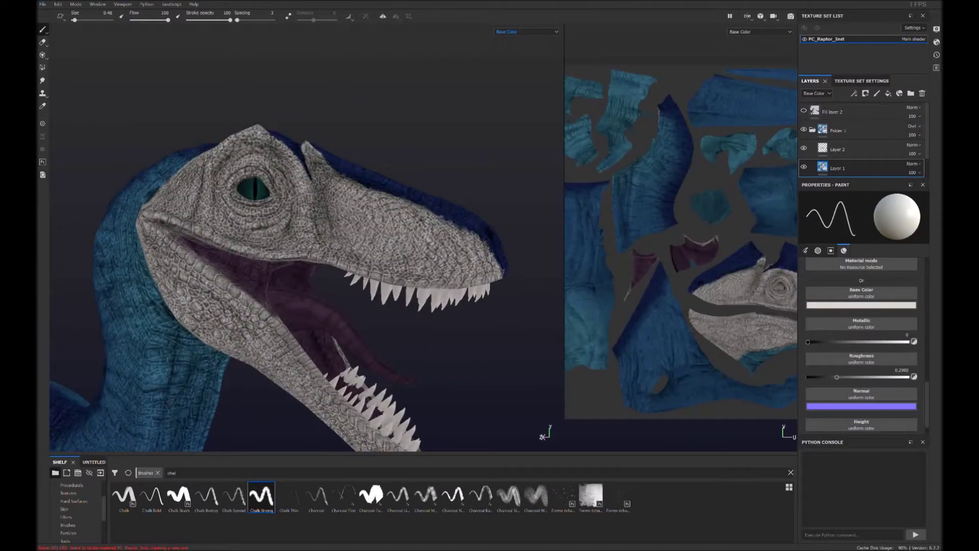
Paint a beige patch on the snout with the Artistic Hard brush.
left_click(862, 305)
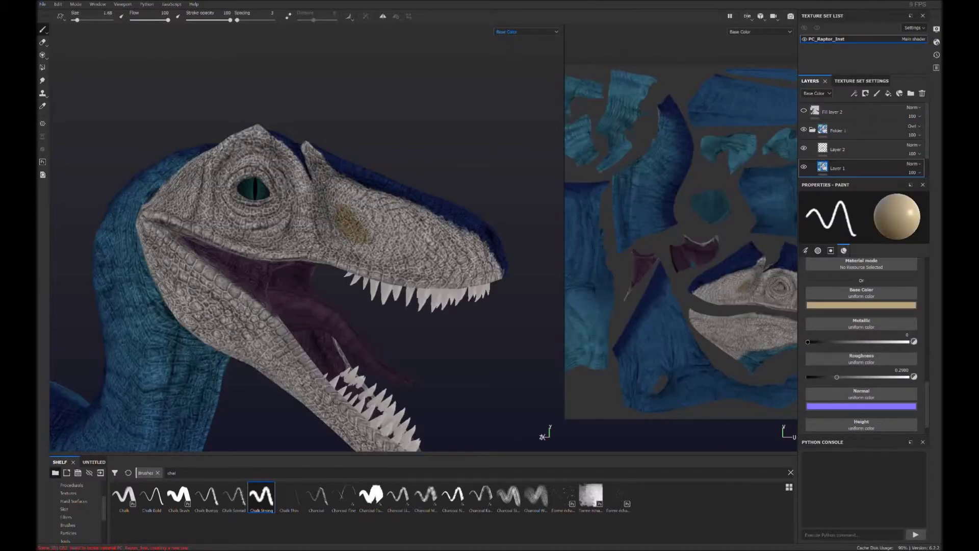
triple_click(202, 472)
key("BackSpace")
left_click(124, 524)
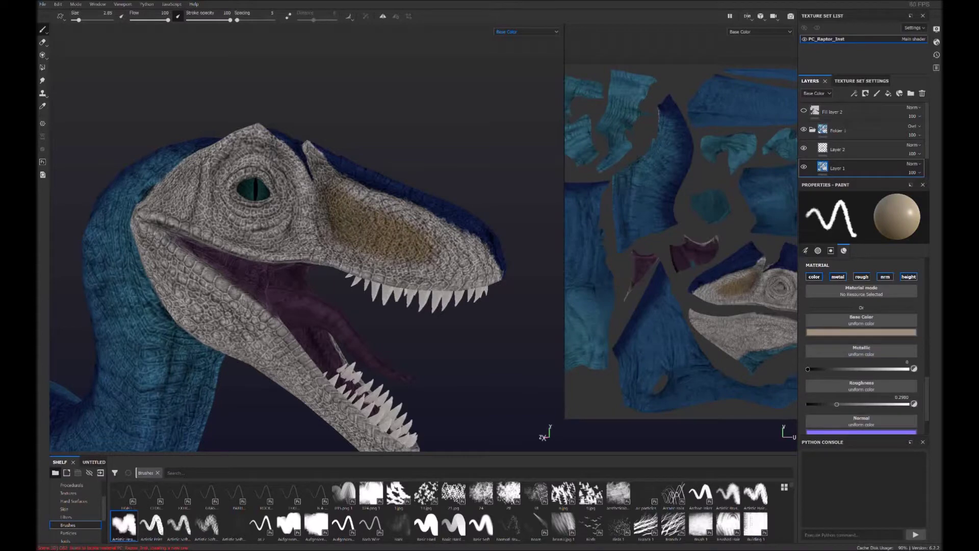
Paint a dark blue band around the raptor's eye.
left_click_drag(306, 255, 326, 255, "alt")
scroll(306, 255, "up", 3)
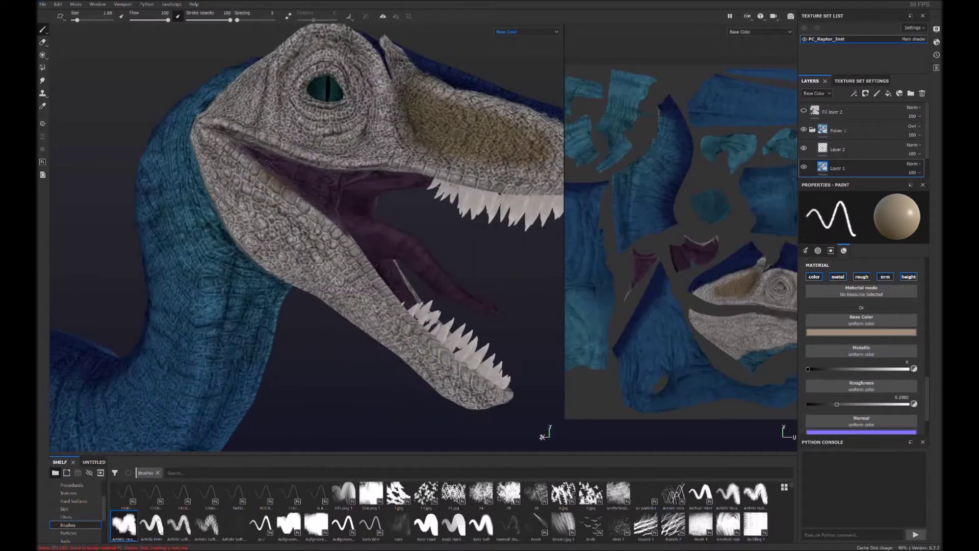
scroll(477, 372, "down", 5)
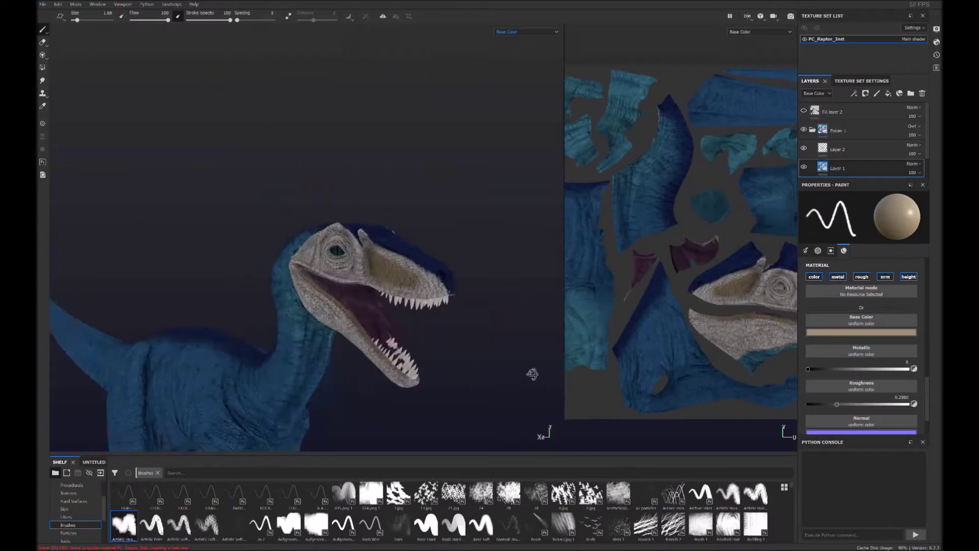
scroll(477, 372, "up", 6)
scroll(101, 343, "down", 4)
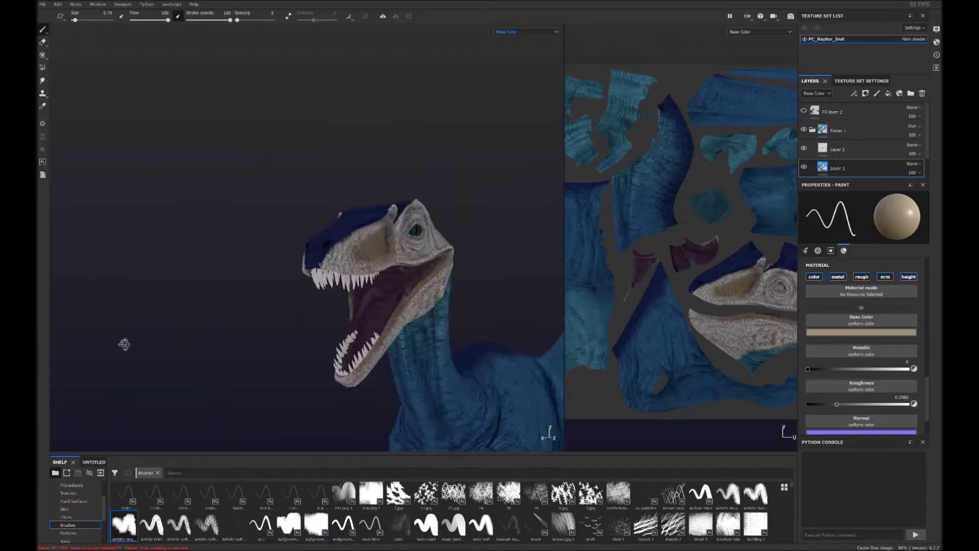
scroll(100, 343, "up", 6)
left_click(804, 111)
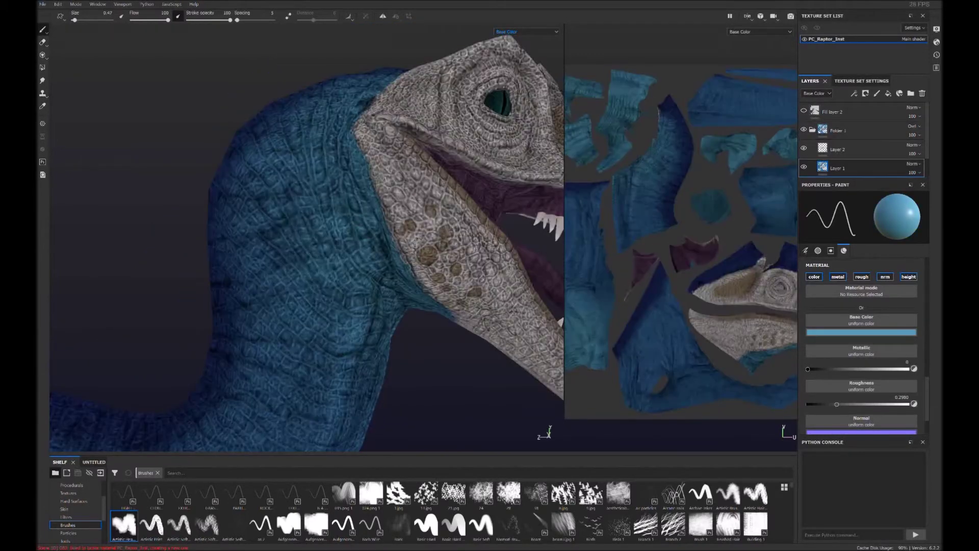
scroll(306, 237, "down", 3)
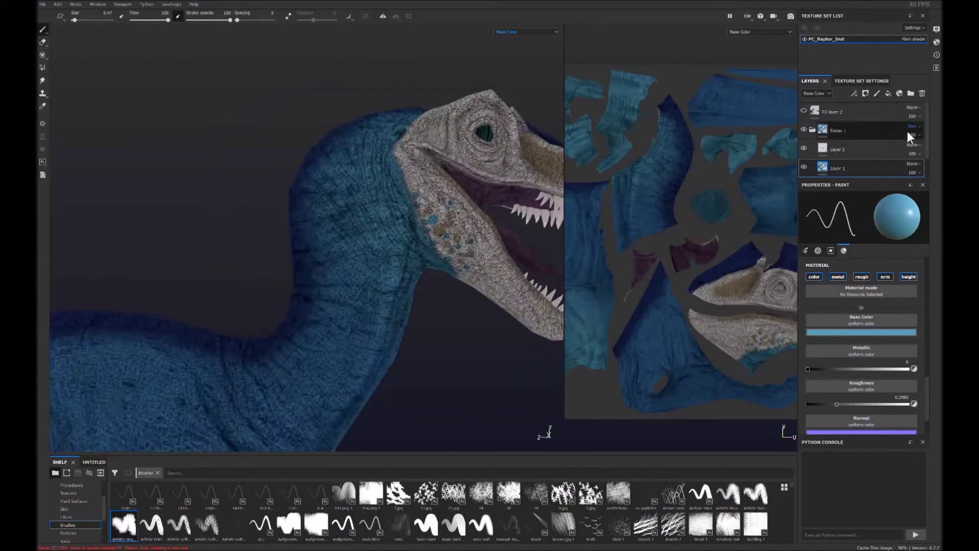
scroll(306, 238, "up", 3)
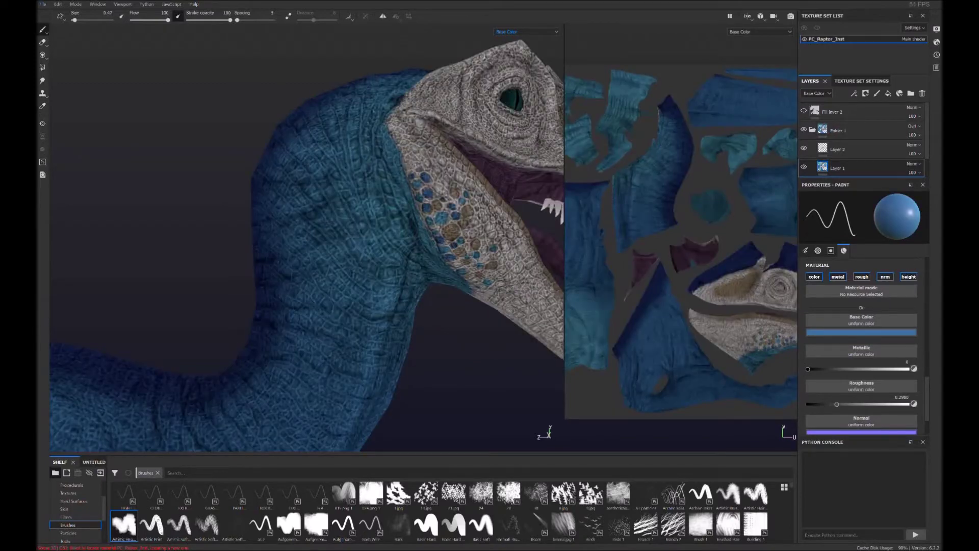
Extend the dark blue band down the back of the neck and along the lower jaw.
left_click_drag(484, 319, 448, 306, "alt")
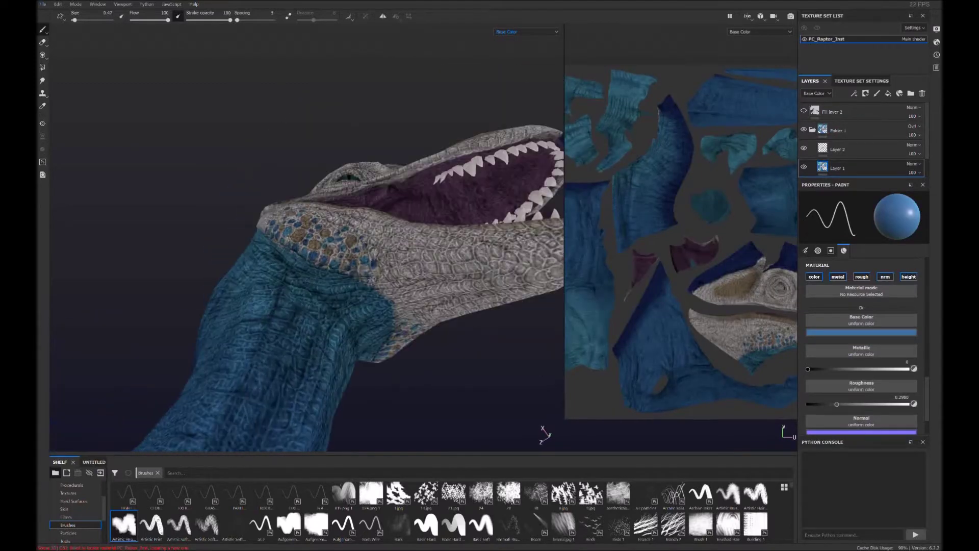
right_click_drag(449, 306, 433, 296, "alt")
scroll(433, 297, "up", 3)
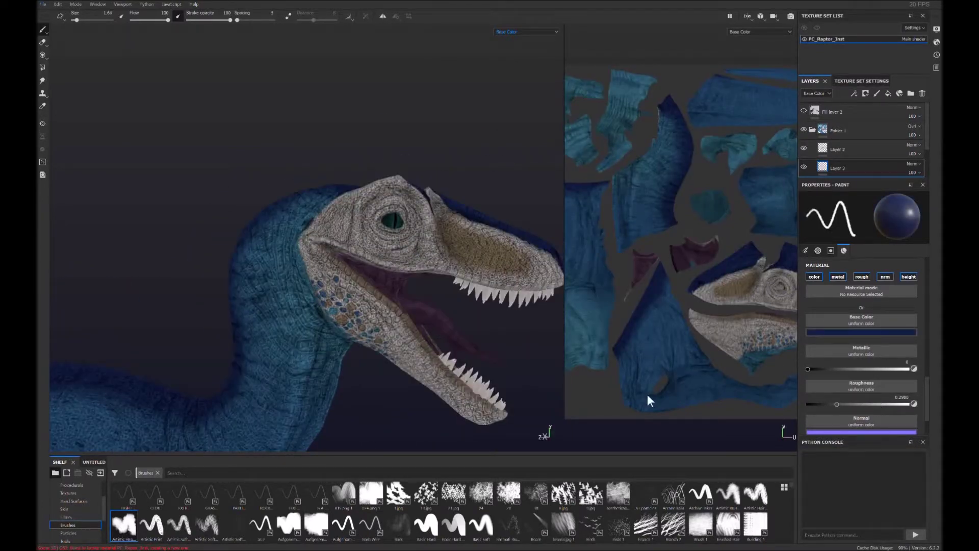
scroll(355, 209, "up", 2)
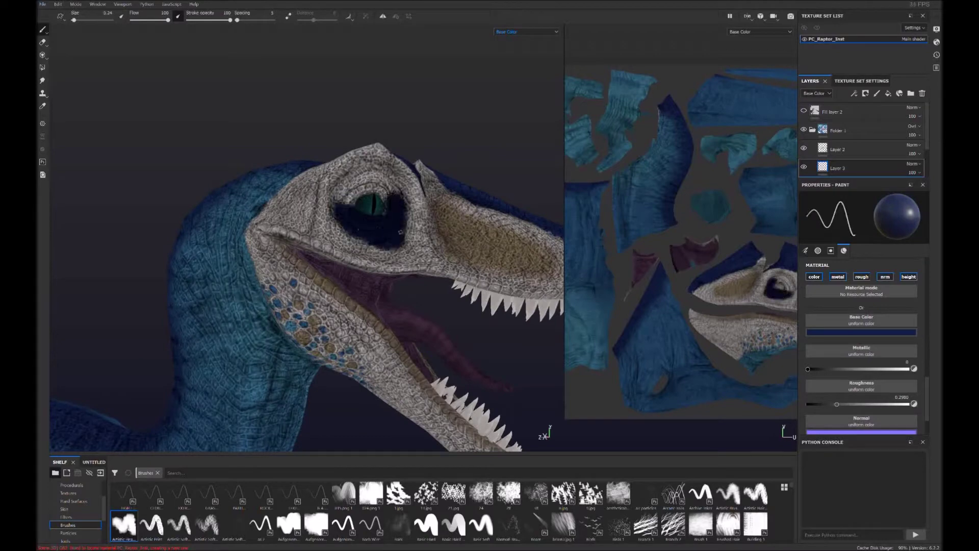
left_click_drag(386, 185, 325, 178, "alt")
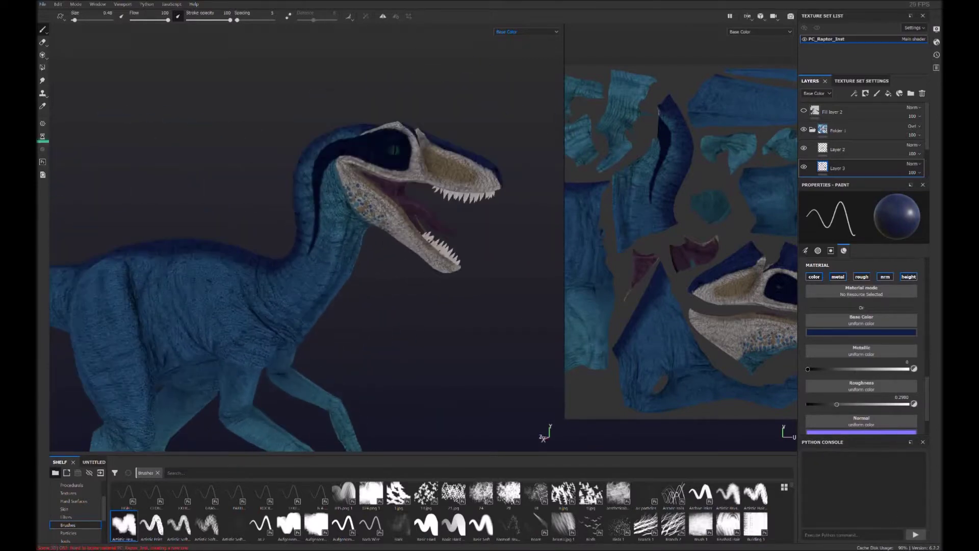
scroll(493, 336, "up", 3)
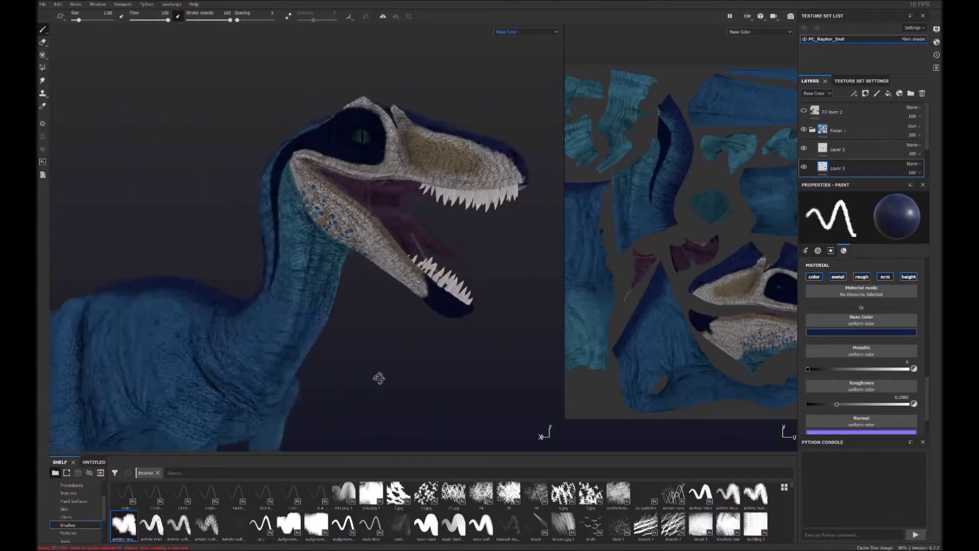
Erase stray dark blue from the lower jaw, then resume painting.
left_click_drag(376, 376, 522, 375, "alt")
left_click_drag(410, 326, 465, 351, "alt")
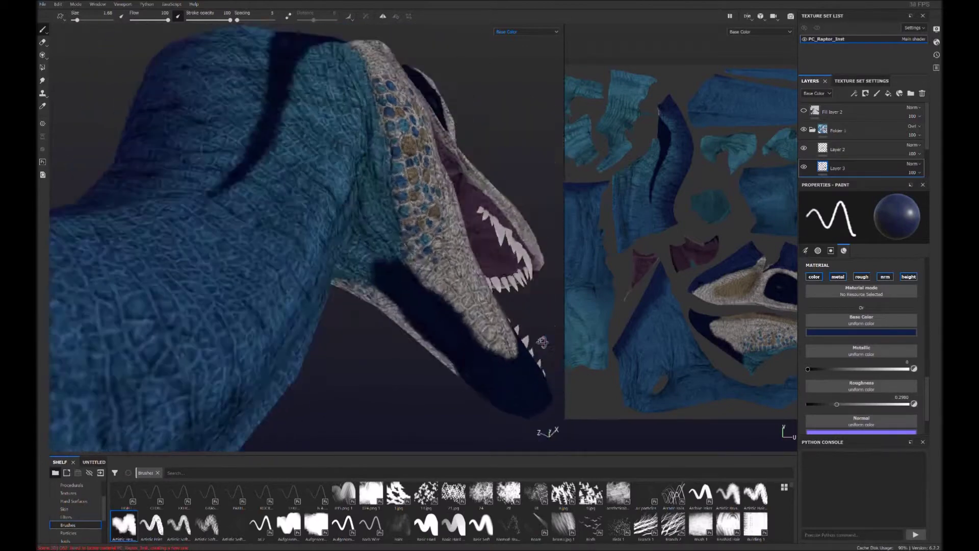
mouse_move(325, 258)
left_mouse_down("alt")
mouse_move(405, 371)
mouse_move(362, 337)
left_mouse_up("alt")
mouse_move(404, 295)
right_mouse_down("alt")
mouse_move(472, 322)
mouse_move(388, 265)
right_mouse_up("alt")
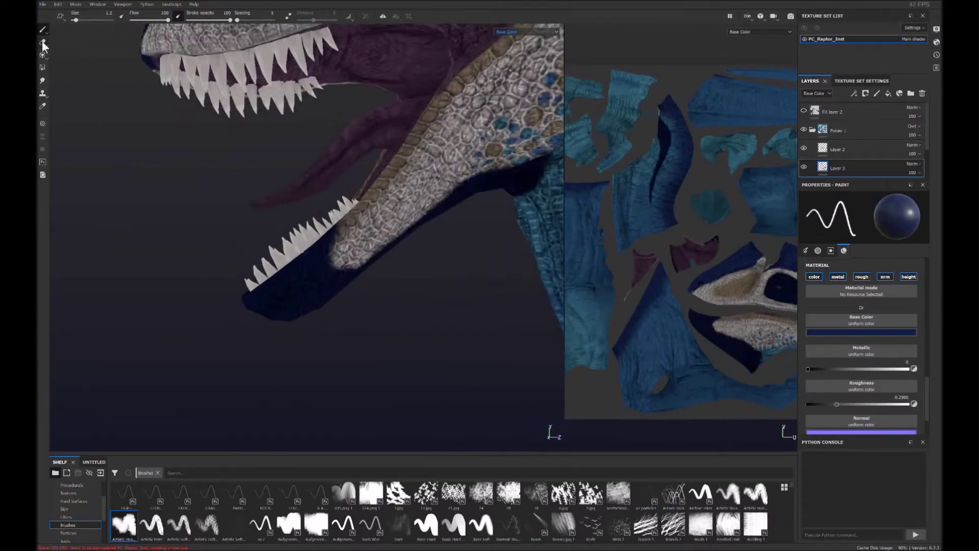
key("e")
scroll(265, 330, "down", 5)
left_click_drag(264, 330, 338, 419, "alt")
key("p")
Paint the raptor's belly and underside dark blue, working from beneath.
scroll(295, 196, "up", 2)
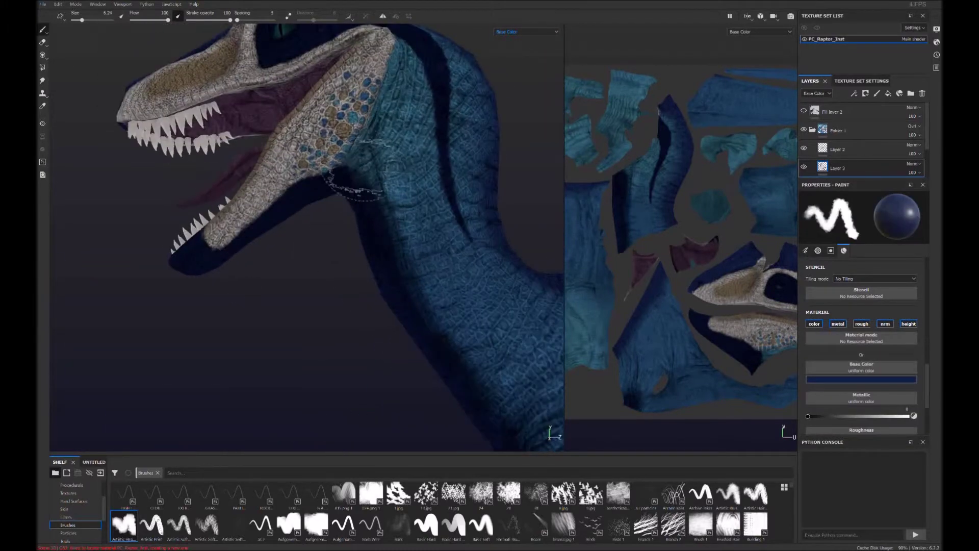
scroll(386, 254, "down", 3)
mouse_move(387, 253)
left_mouse_down("alt")
mouse_move(479, 459)
mouse_move(311, 297)
left_mouse_up("alt")
left_click_drag(343, 377, 408, 215, "alt")
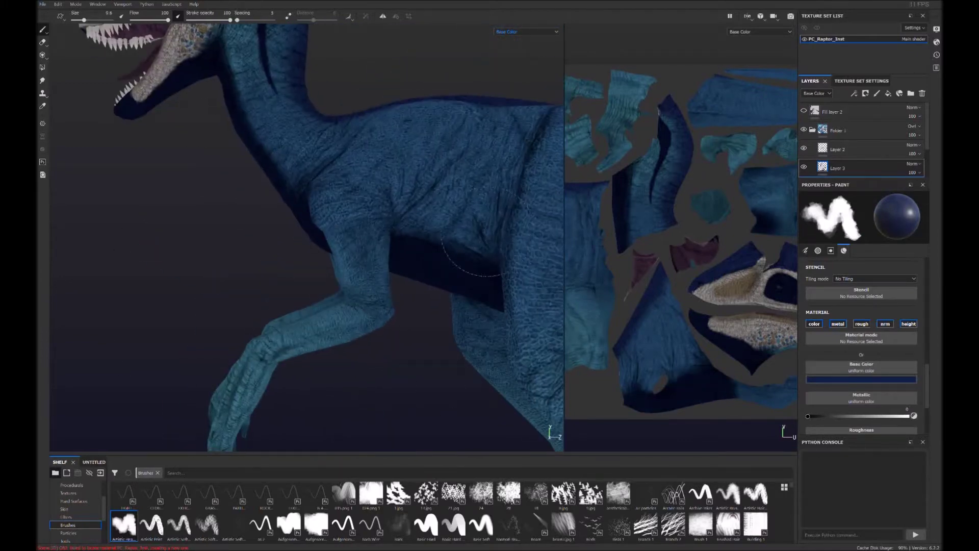
scroll(278, 169, "down", 3)
mouse_move(350, 332)
left_mouse_down("alt")
mouse_move(326, 286)
mouse_move(347, 239)
mouse_move(331, 168)
mouse_move(306, 136)
mouse_move(327, 197)
mouse_move(247, 257)
left_mouse_up("alt")
scroll(326, 286, "up", 3)
scroll(247, 257, "down", 3)
mouse_move(158, 374)
left_mouse_down("alt")
mouse_move(284, 266)
mouse_move(340, 317)
mouse_move(403, 323)
left_mouse_up("alt")
scroll(340, 317, "up", 3)
mouse_move(348, 277)
left_mouse_down("alt")
mouse_move(454, 236)
mouse_move(283, 247)
left_mouse_up("alt")
Darken the legs and feet with dark blue.
scroll(287, 238, "down", 3)
scroll(203, 269, "up", 3)
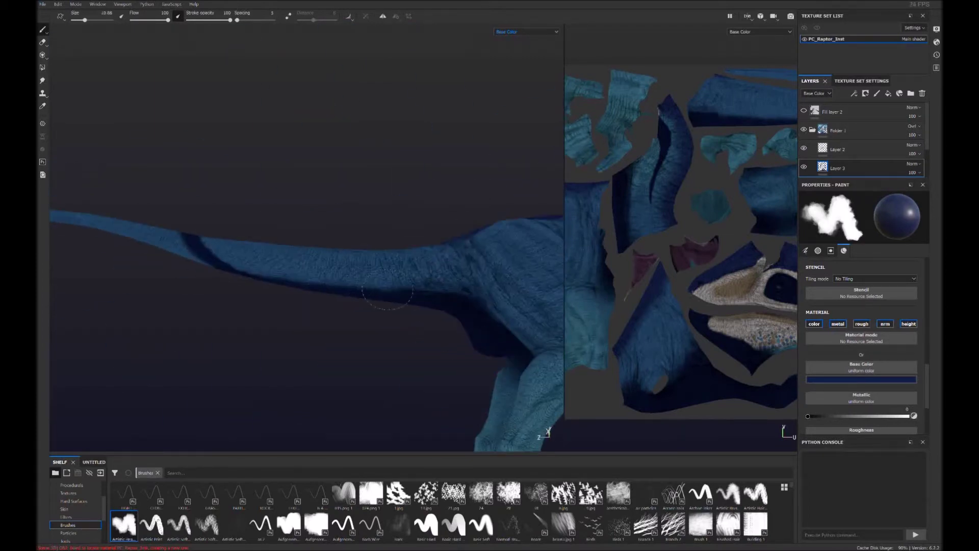
scroll(480, 308, "down", 5)
scroll(481, 308, "up", 5)
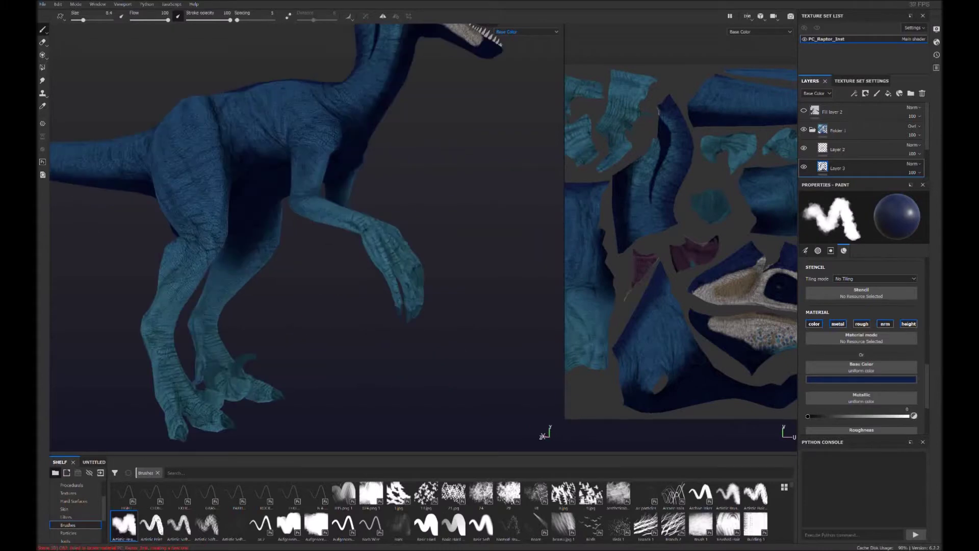
mouse_move(379, 248)
left_mouse_down("alt")
mouse_move(332, 350)
mouse_move(269, 317)
left_mouse_up("alt")
scroll(375, 310, "down", 3)
scroll(312, 352, "up", 4)
scroll(306, 337, "up", 2)
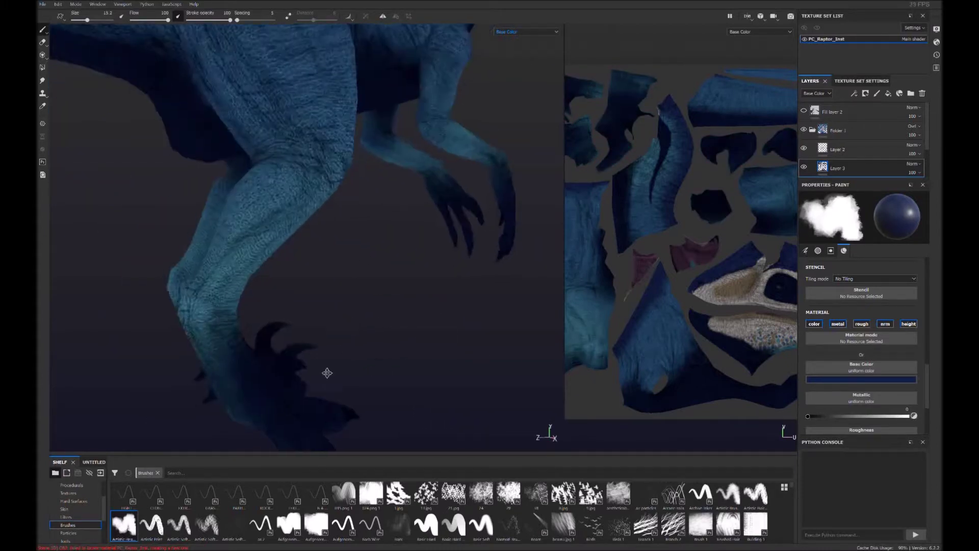
scroll(352, 352, "down", 4)
scroll(374, 333, "up", 4)
scroll(402, 315, "down", 3)
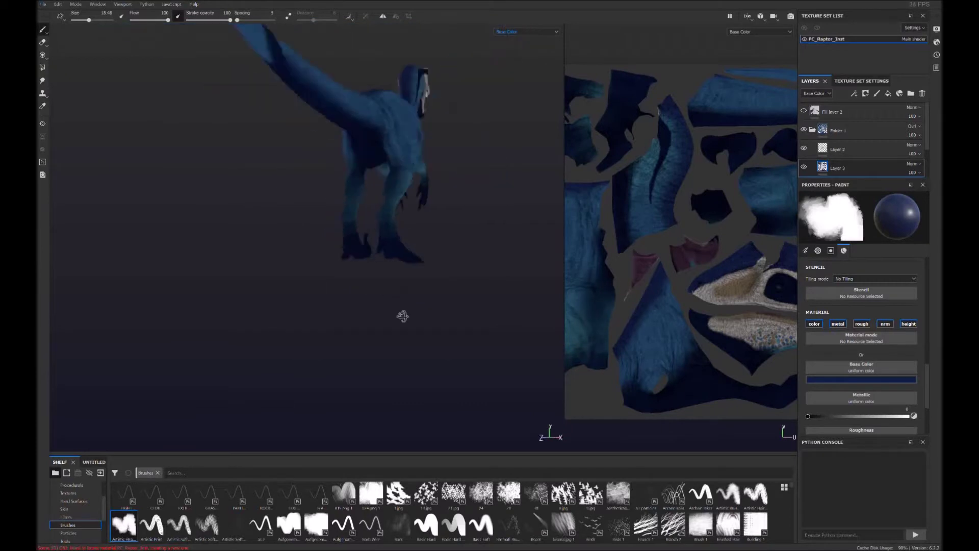
left_click_drag(402, 315, 437, 323, "alt")
scroll(455, 142, "up", 4)
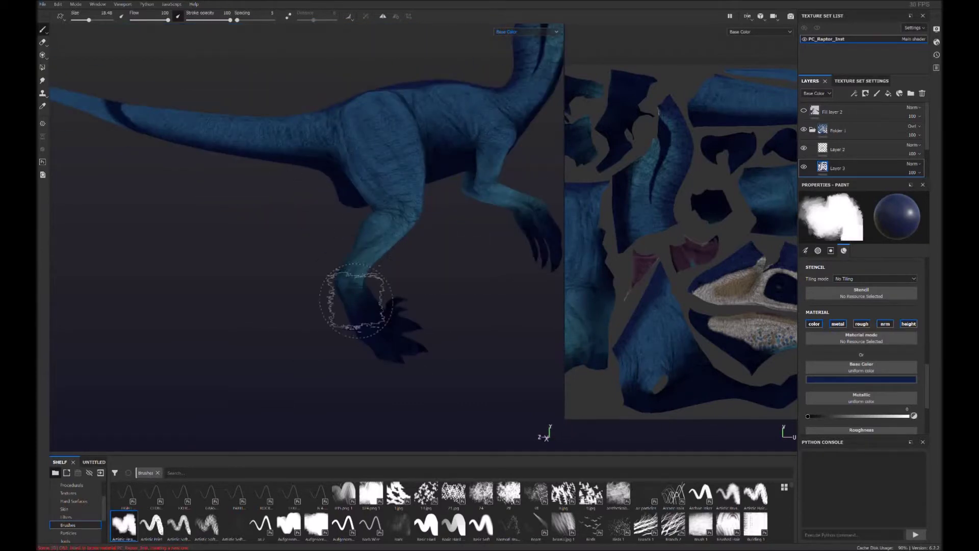
scroll(355, 301, "down", 3)
left_click_drag(356, 301, 171, 246, "alt")
scroll(170, 247, "up", 5)
Stamp dark bands across the tail and erase stray paint along their edges.
left_click(400, 243)
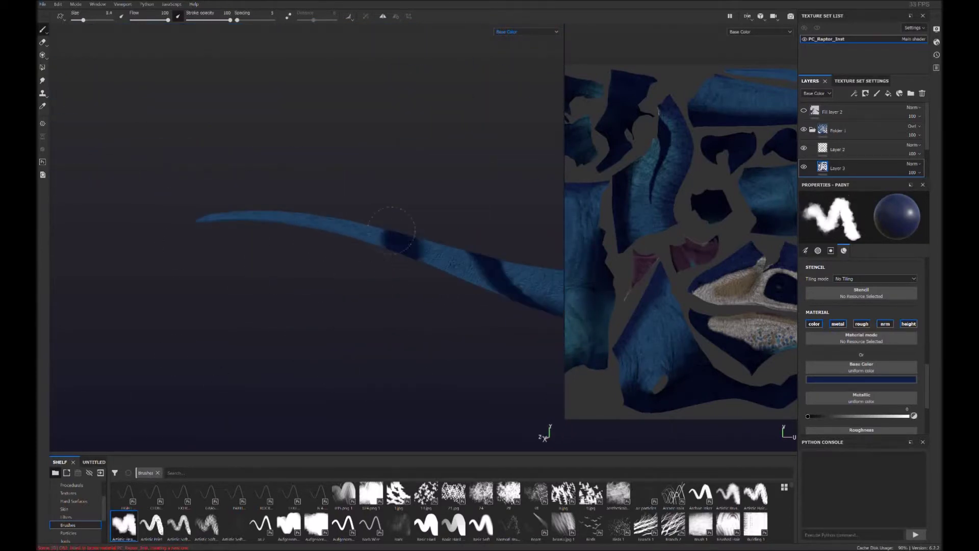
mouse_move(280, 218)
left_mouse_down("alt")
mouse_move(344, 228)
mouse_move(380, 277)
mouse_move(415, 205)
mouse_move(582, 230)
mouse_move(380, 239)
left_mouse_up("alt")
key("e")
scroll(400, 179, "down", 5)
mouse_move(400, 178)
left_mouse_down("alt")
mouse_move(267, 339)
mouse_move(311, 319)
mouse_move(291, 422)
left_mouse_up("alt")
scroll(267, 339, "up", 5)
scroll(321, 306, "down", 5)
scroll(420, 254, "up", 3)
scroll(420, 253, "up", 2)
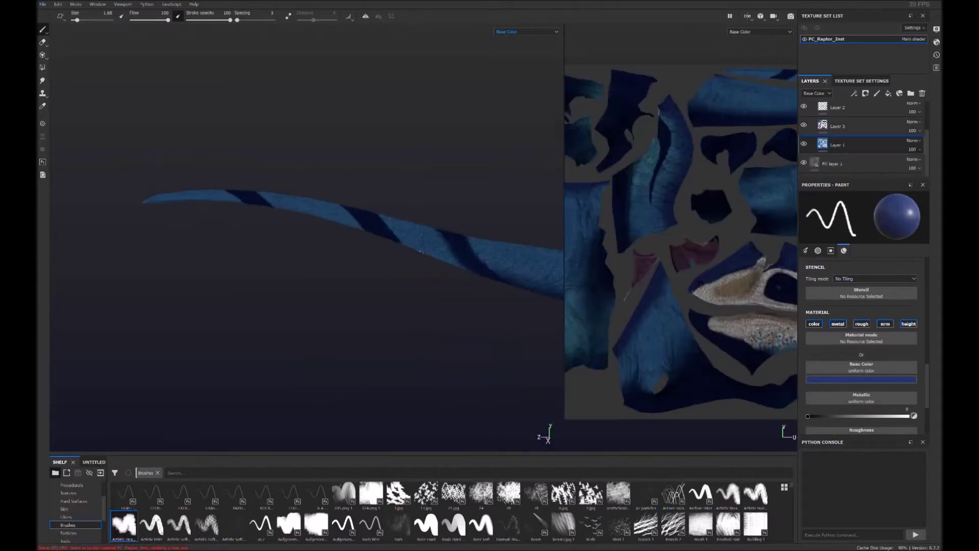
mouse_move(453, 255)
left_mouse_down("alt")
mouse_move(362, 290)
mouse_move(290, 300)
left_mouse_up("alt")
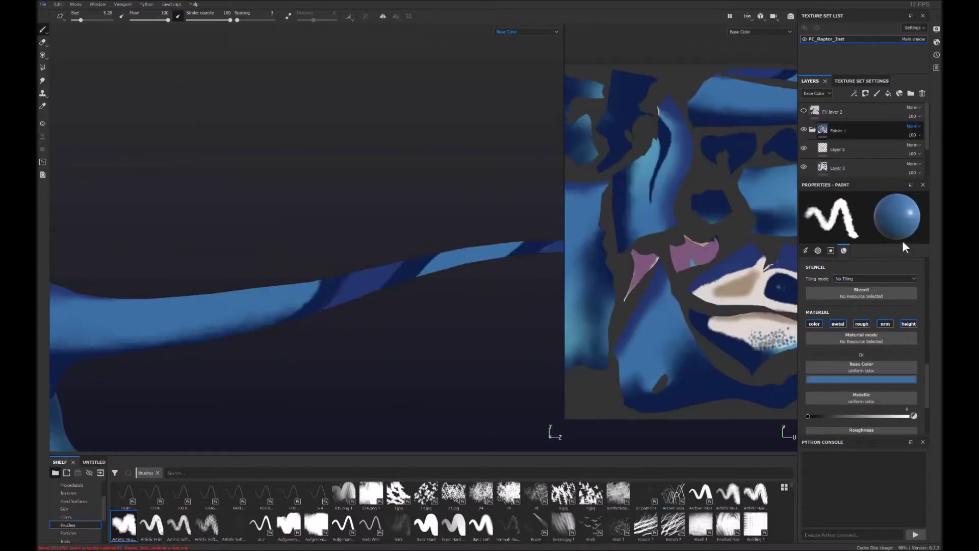
Paint the claw tips tan with the Basic Hard brush, then return to the Artistic brush.
mouse_move(403, 267)
left_mouse_down("alt")
mouse_move(365, 308)
mouse_move(380, 310)
mouse_move(248, 335)
mouse_move(339, 367)
left_mouse_up("alt")
scroll(492, 337, "up", 5)
left_click(426, 524)
scroll(452, 326, "up", 5)
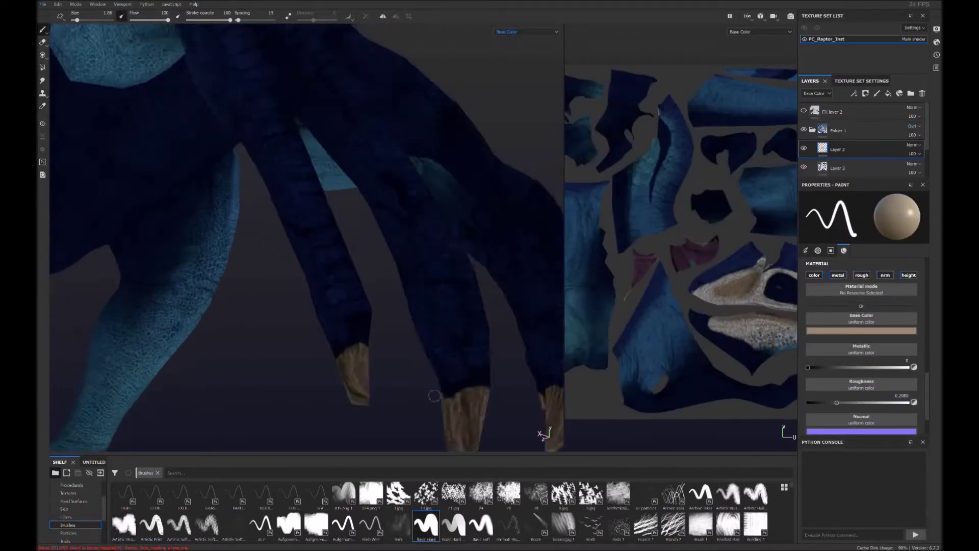
mouse_move(316, 354)
left_mouse_down("alt")
mouse_move(405, 352)
mouse_move(180, 357)
mouse_move(468, 271)
mouse_move(327, 306)
mouse_move(306, 286)
left_mouse_up("alt")
mouse_move(237, 316)
left_mouse_down("alt")
mouse_move(276, 353)
mouse_move(278, 286)
left_mouse_up("alt")
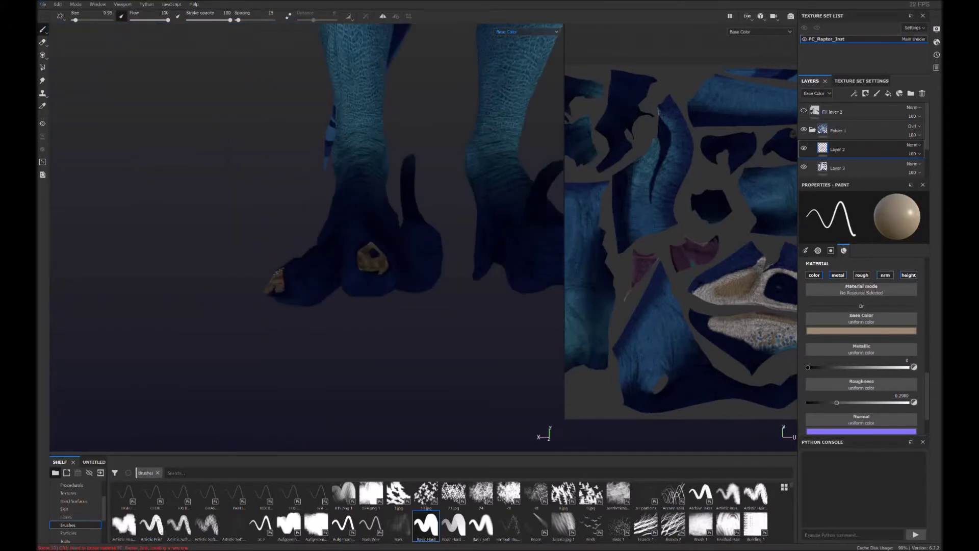
mouse_move(382, 271)
left_mouse_down("alt")
mouse_move(371, 304)
mouse_move(489, 370)
mouse_move(514, 331)
mouse_move(357, 296)
mouse_move(153, 278)
mouse_move(415, 296)
mouse_move(418, 283)
mouse_move(281, 346)
mouse_move(214, 406)
mouse_move(347, 284)
mouse_move(437, 312)
mouse_move(428, 302)
mouse_move(240, 276)
mouse_move(285, 229)
left_mouse_up("alt")
left_click(124, 524)
Switch back to the paint brush with dark blue and orbit to a full view of the raptor.
key("p")
left_click(284, 219)
right_click_drag(284, 219, 500, 304, "alt")
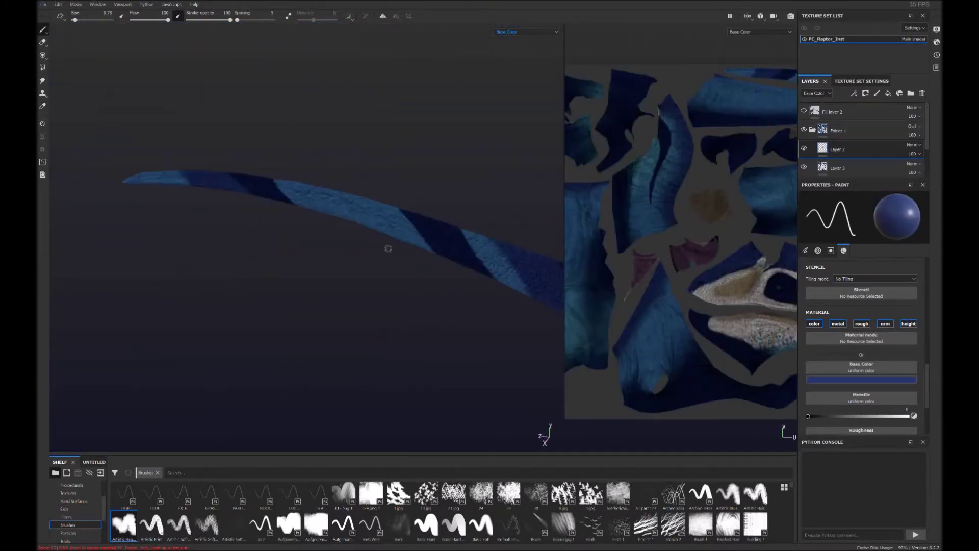
left_click_drag(334, 194, 295, 324, "alt")
mouse_move(399, 139)
left_mouse_down("alt")
mouse_move(469, 87)
mouse_move(359, 219)
mouse_move(431, 149)
mouse_move(357, 193)
left_mouse_up("alt")
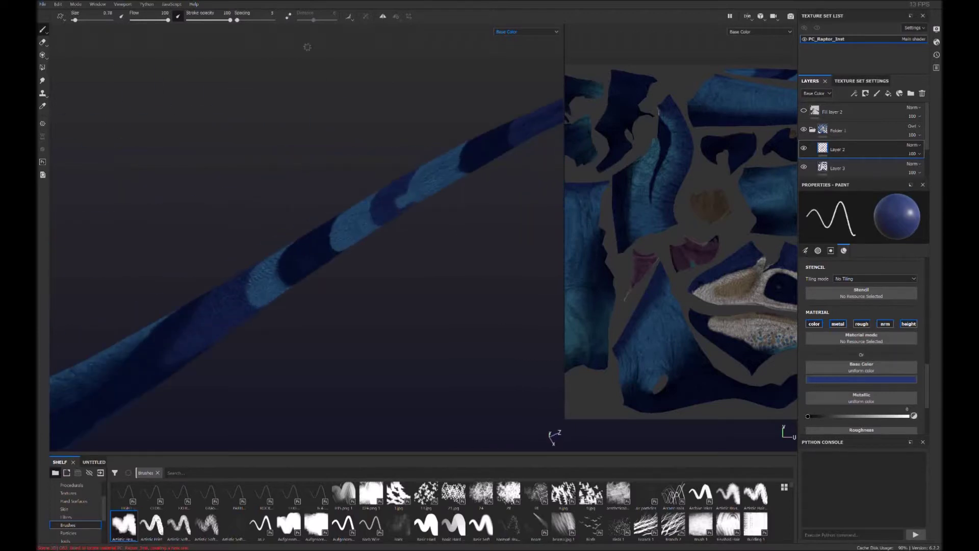
right_click_drag(357, 193, 306, 153, "alt")
left_click_drag(306, 153, 418, 183, "alt")
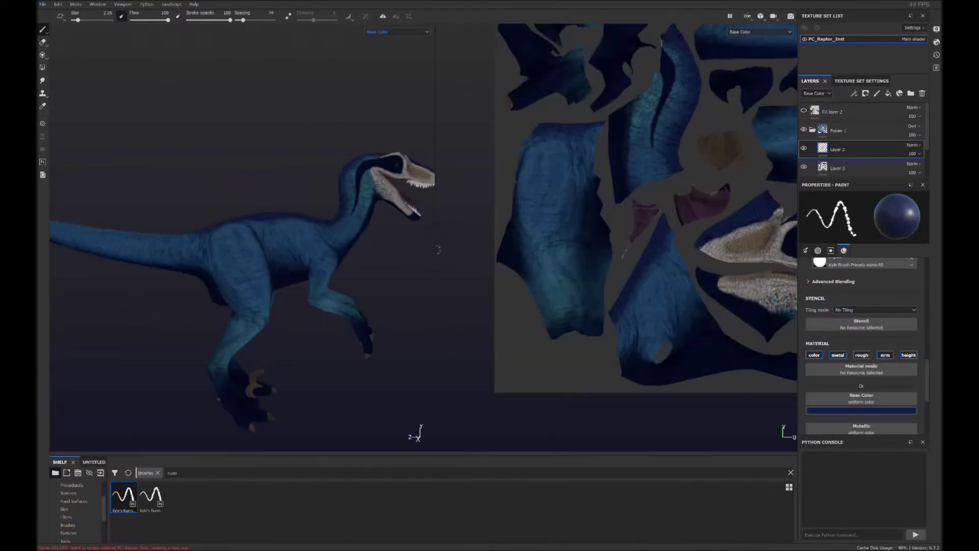
Dab dark blue spots down the neck, upper body and near the head.
mouse_move(409, 238)
left_mouse_down()
mouse_move(408, 285)
mouse_move(320, 381)
left_mouse_up()
left_click_drag(375, 261, 339, 342, "alt")
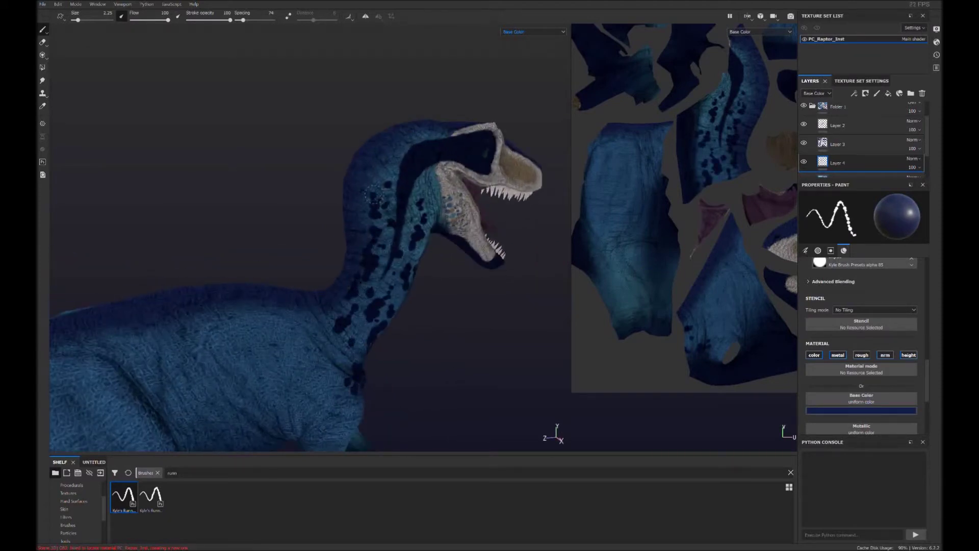
scroll(388, 149, "down", 5)
scroll(367, 174, "up", 5)
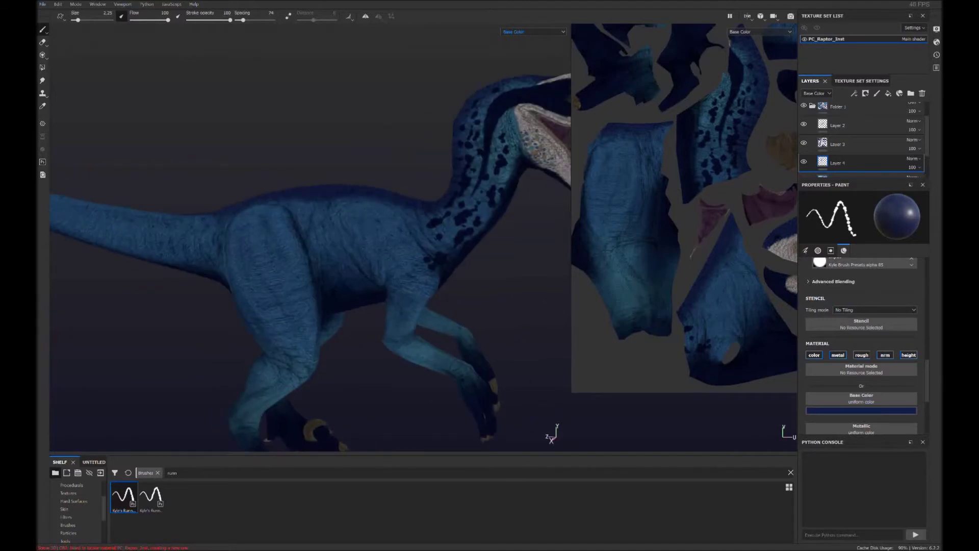
mouse_move(367, 174)
left_mouse_down("alt")
mouse_move(275, 219)
mouse_move(413, 230)
mouse_move(419, 265)
left_mouse_up("alt")
left_click_drag(403, 230, 380, 224)
scroll(380, 224, "down", 3)
scroll(357, 229, "up", 4)
mouse_move(352, 276)
left_mouse_down()
mouse_move(283, 214)
mouse_move(258, 237)
left_mouse_up()
scroll(214, 315, "down", 3)
mouse_move(214, 315)
left_mouse_down("alt")
mouse_move(326, 235)
mouse_move(360, 269)
mouse_move(403, 272)
mouse_move(433, 250)
left_mouse_up("alt")
scroll(326, 235, "up", 4)
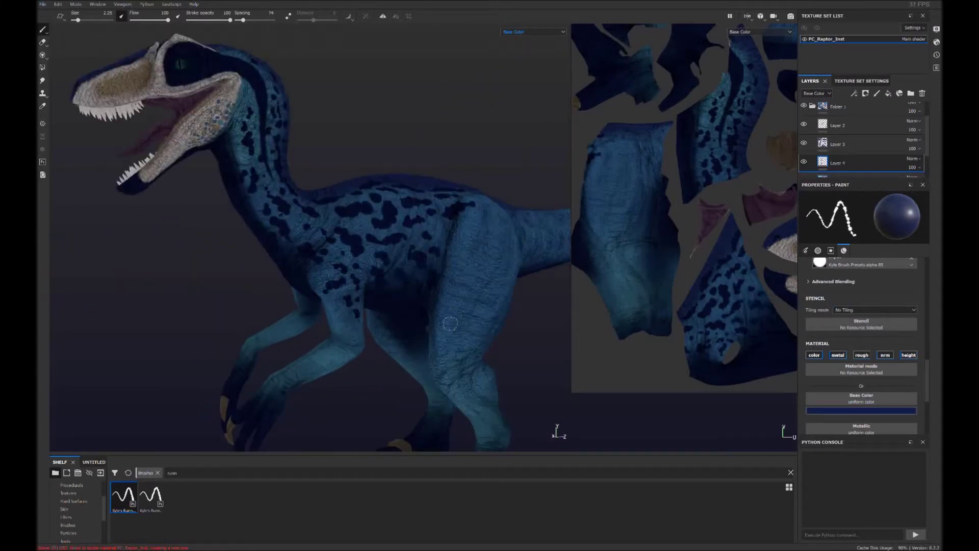
scroll(431, 306, "down", 3)
scroll(407, 420, "up", 5)
Orbit around from behind to the side and paint dark blotches along the flank.
mouse_move(393, 300)
left_mouse_down("alt")
mouse_move(250, 336)
mouse_move(237, 176)
left_mouse_up("alt")
left_click_drag(267, 247, 175, 388, "alt")
scroll(290, 345, "down", 3)
mouse_move(291, 345)
left_mouse_down("alt")
mouse_move(510, 276)
mouse_move(273, 277)
mouse_move(367, 291)
left_mouse_up("alt")
scroll(510, 275, "up", 5)
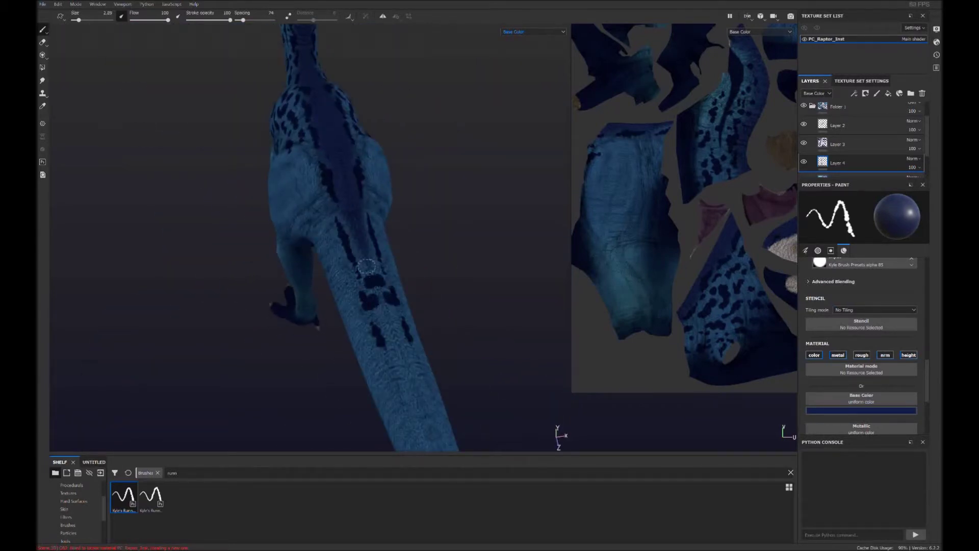
mouse_move(408, 367)
left_mouse_down("alt")
mouse_move(314, 408)
mouse_move(388, 286)
mouse_move(380, 273)
mouse_move(356, 276)
left_mouse_up("alt")
scroll(157, 282, "down", 3)
scroll(438, 258, "up", 3)
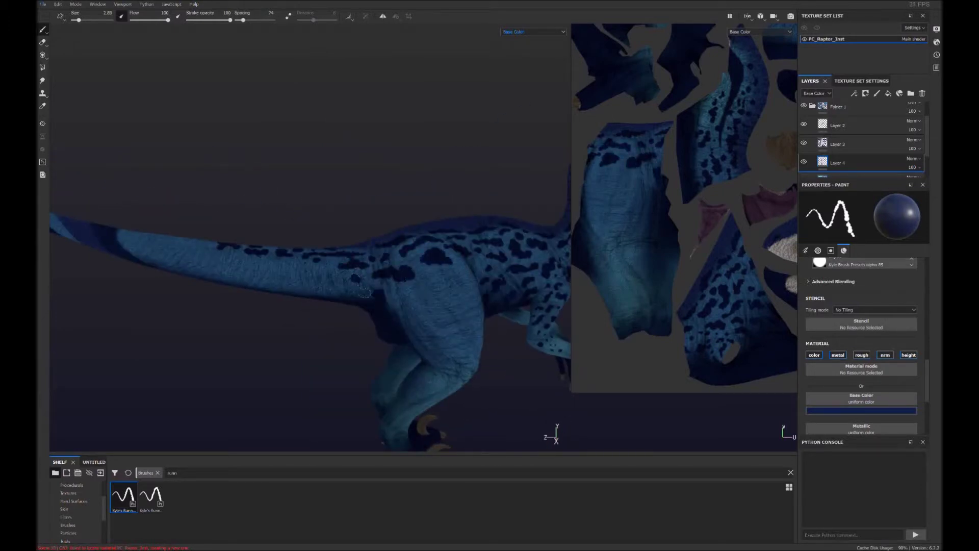
mouse_move(449, 278)
left_mouse_down()
mouse_move(467, 301)
mouse_move(403, 301)
mouse_move(448, 290)
left_mouse_up()
mouse_move(459, 337)
left_mouse_down()
mouse_move(462, 284)
mouse_move(164, 311)
left_mouse_up()
scroll(462, 284, "down", 3)
scroll(164, 310, "up", 3)
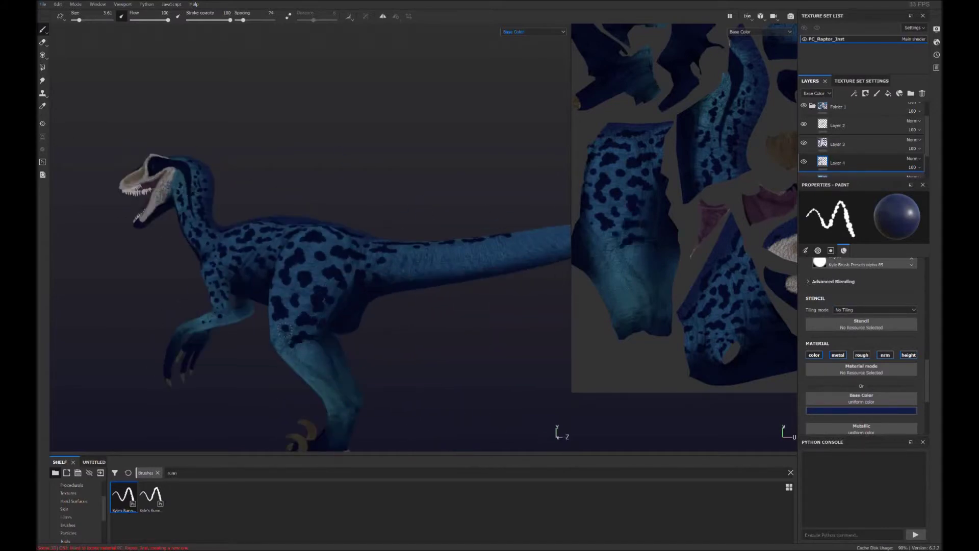
Orbit around the tail and legs to check the blotches, ending on a wide side view.
mouse_move(285, 328)
left_mouse_down("alt")
mouse_move(303, 357)
mouse_move(336, 350)
left_mouse_up("alt")
scroll(403, 355, "down", 3)
mouse_move(403, 355)
left_mouse_down("alt")
mouse_move(407, 323)
mouse_move(398, 331)
left_mouse_up("alt")
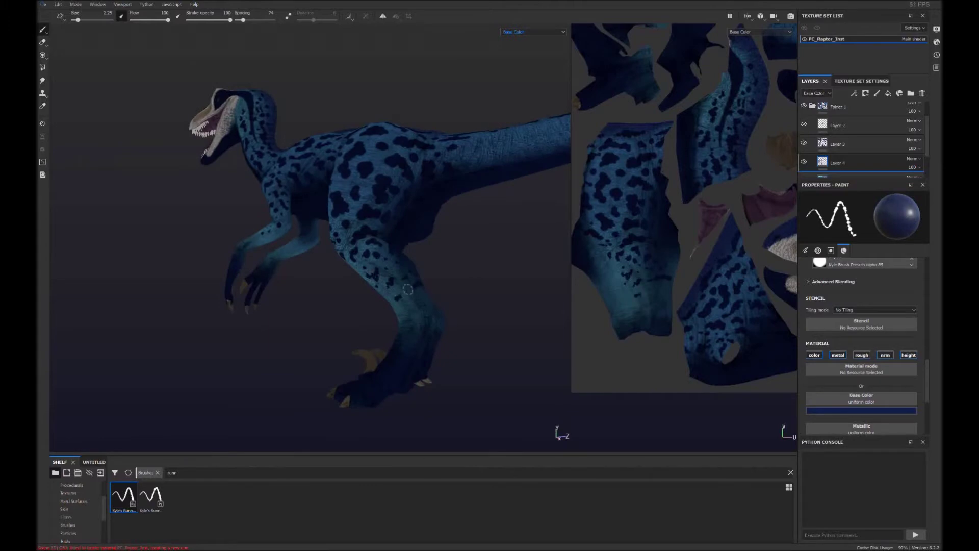
scroll(378, 371, "up", 3)
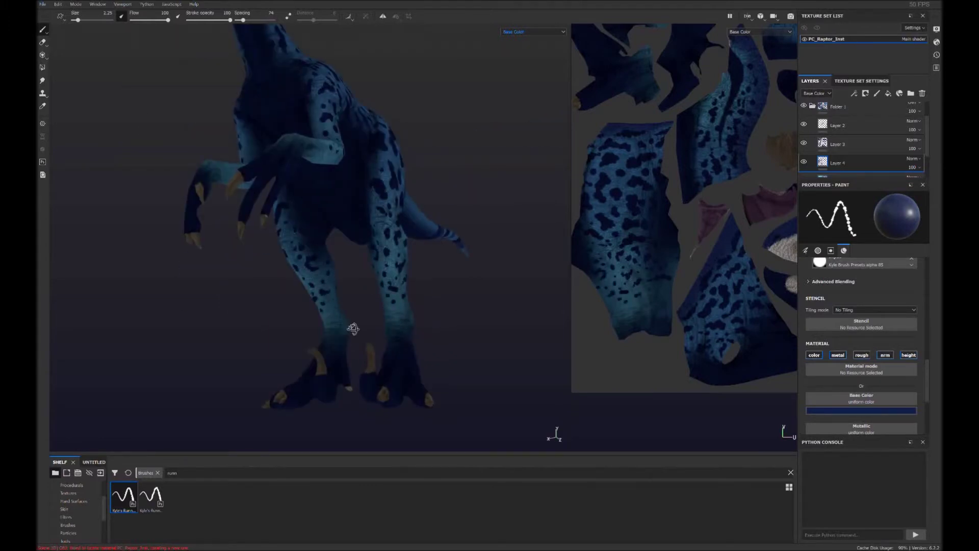
left_click_drag(349, 332, 395, 334, "alt")
scroll(396, 334, "up", 3)
mouse_move(489, 288)
left_mouse_down("alt")
mouse_move(530, 326)
mouse_move(528, 273)
mouse_move(459, 301)
mouse_move(425, 298)
left_mouse_up("alt")
scroll(912, 119, "up", 1)
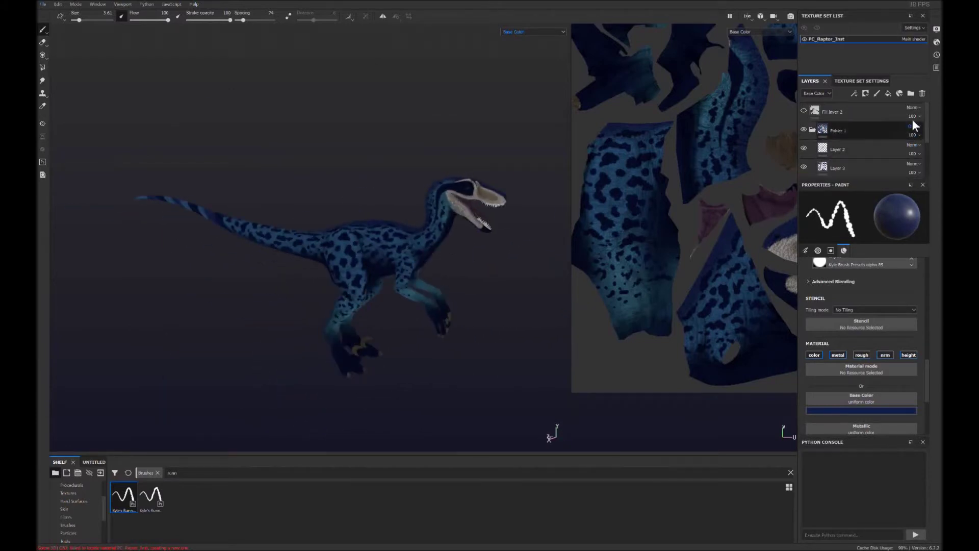
Paint light-blue spots on the shoulder and a stroke along the body.
scroll(475, 239, "up", 5)
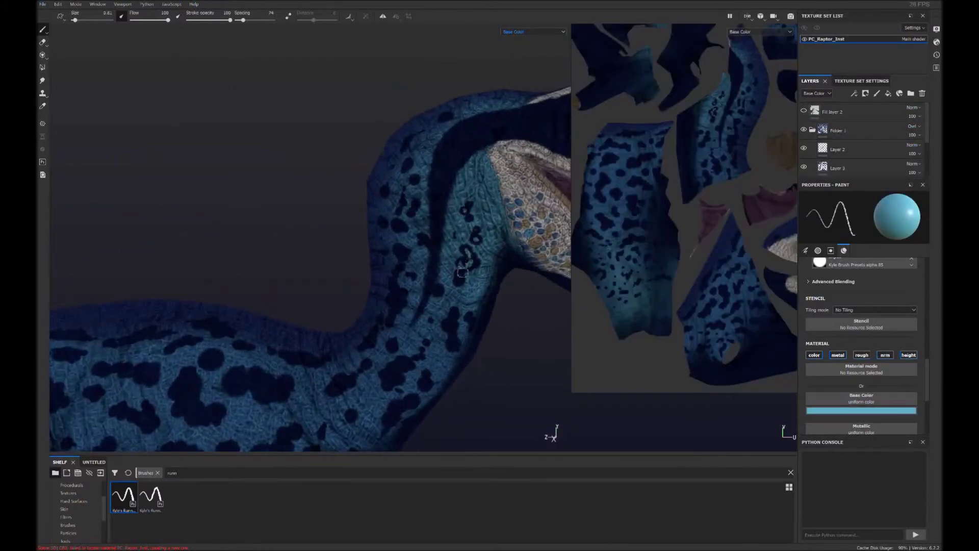
left_click_drag(431, 327, 435, 265, "alt")
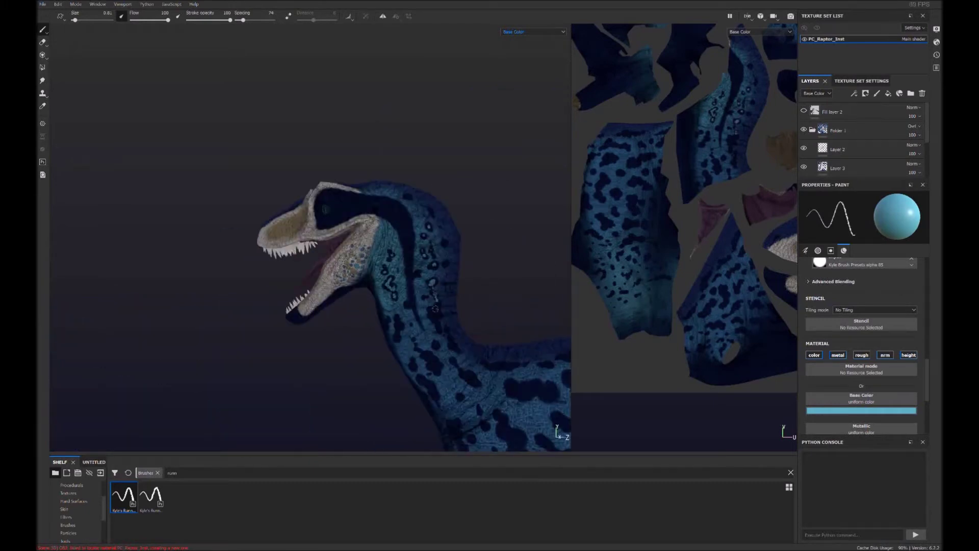
scroll(388, 314, "up", 2)
scroll(388, 313, "down", 4)
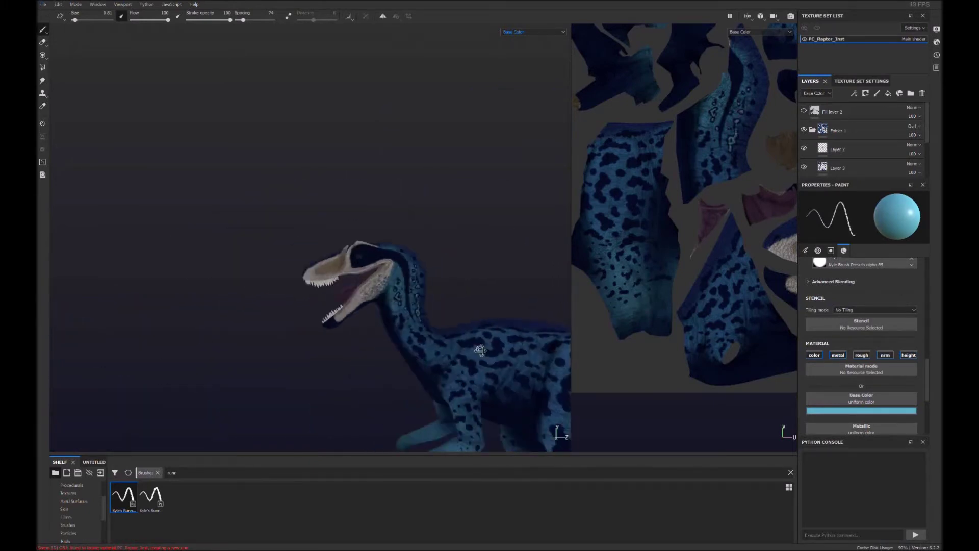
scroll(387, 313, "up", 5)
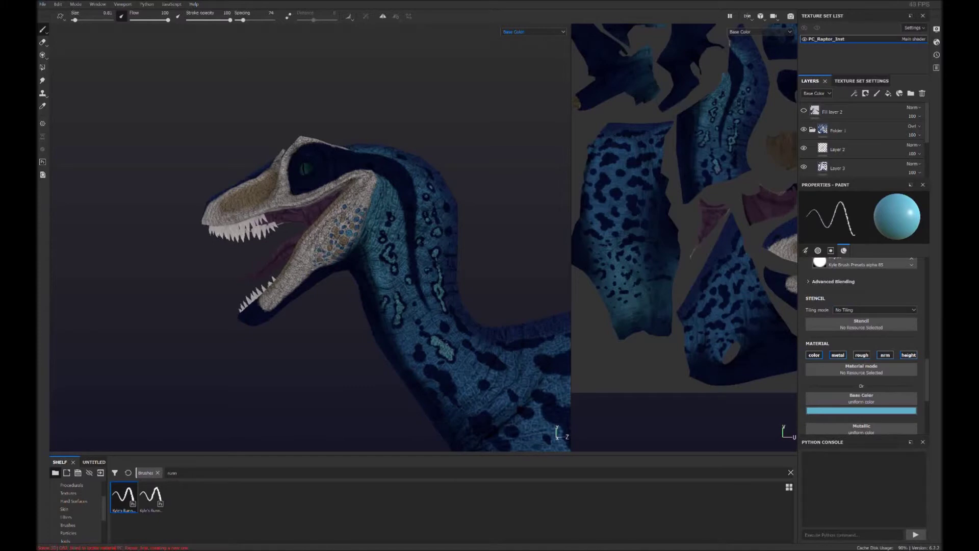
scroll(426, 365, "up", 2)
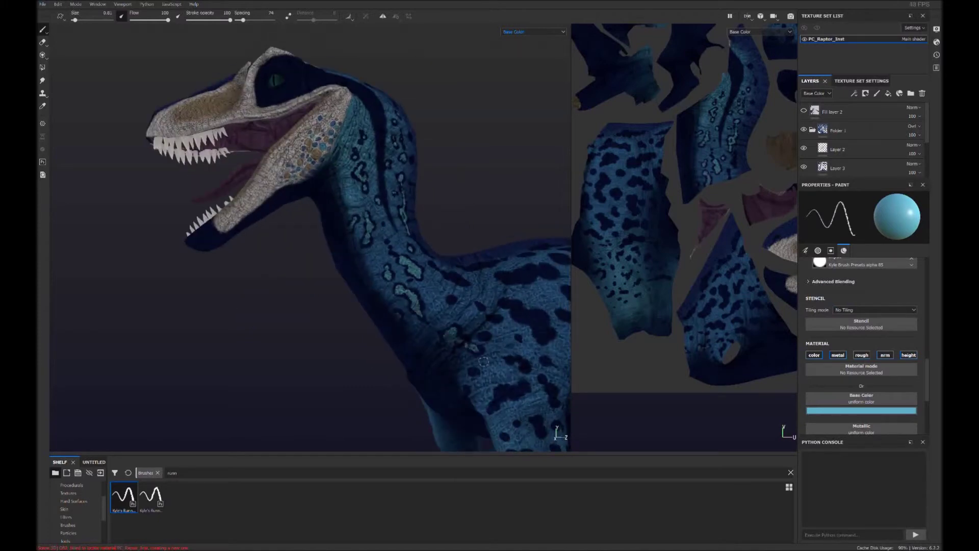
left_click_drag(482, 357, 401, 333, "alt")
left_click_drag(410, 299, 423, 330)
mouse_move(426, 268)
left_mouse_down()
mouse_move(466, 274)
mouse_move(410, 227)
left_mouse_up()
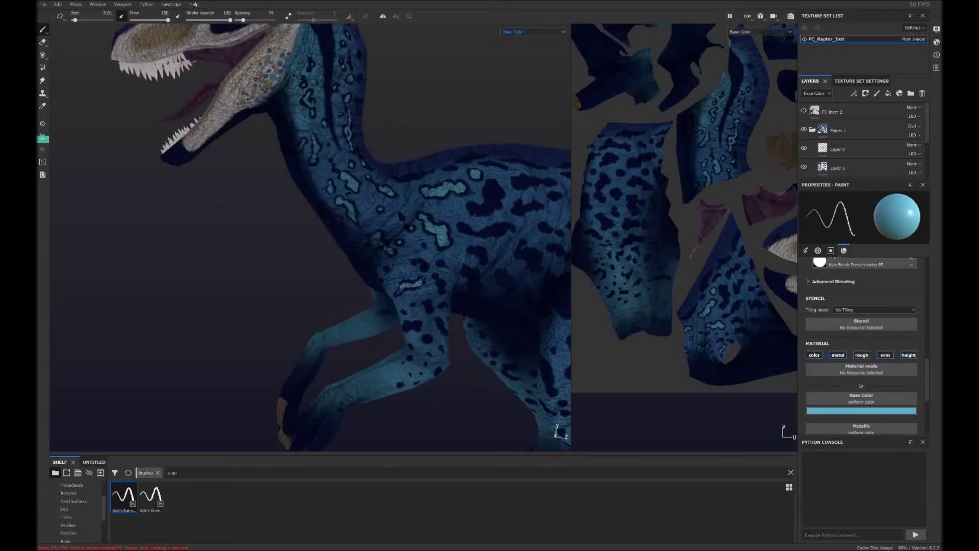
Fill the flank blotches with light-teal patches and a stroke down the flank.
scroll(451, 306, "down", 2)
mouse_move(451, 306)
left_mouse_down("alt")
mouse_move(489, 326)
mouse_move(448, 327)
left_mouse_up("alt")
scroll(449, 326, "down", 3)
scroll(437, 244, "up", 3)
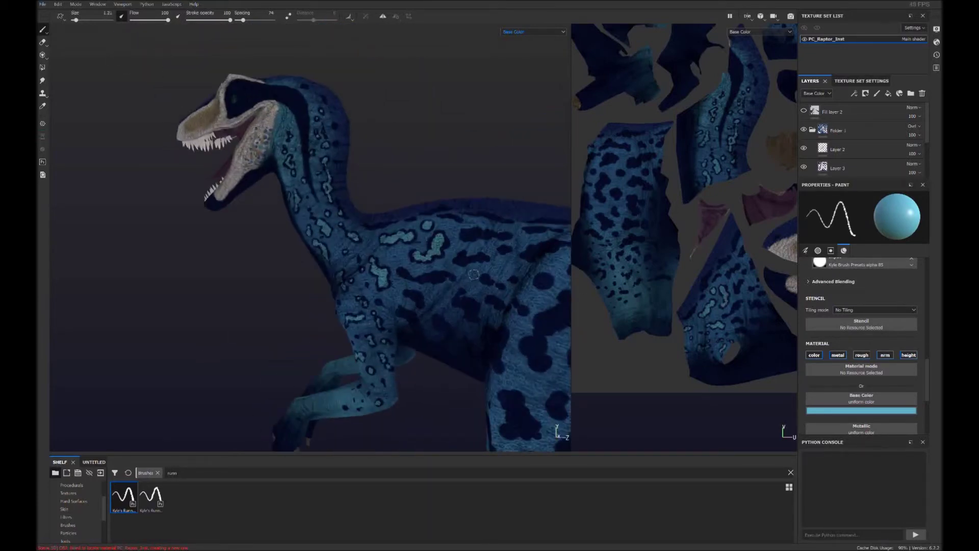
scroll(475, 276, "up", 2)
scroll(475, 275, "up", 2)
scroll(360, 268, "up", 2)
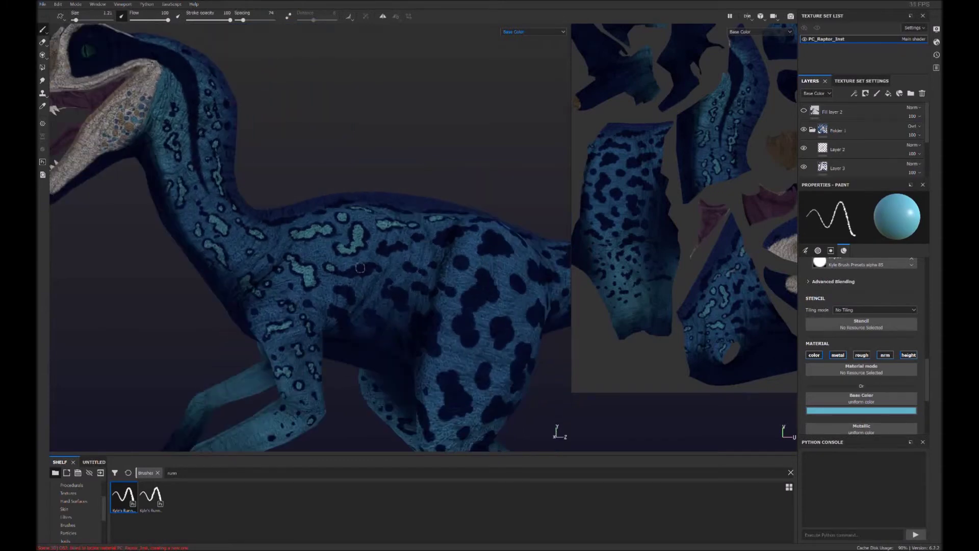
scroll(460, 273, "down", 2)
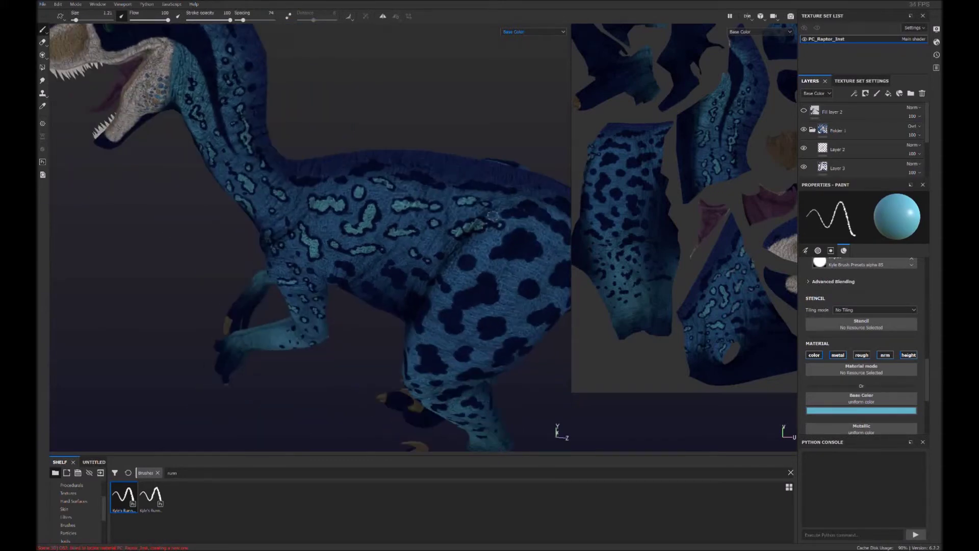
scroll(461, 273, "down", 4)
scroll(377, 289, "up", 6)
left_click_drag(377, 290, 422, 283)
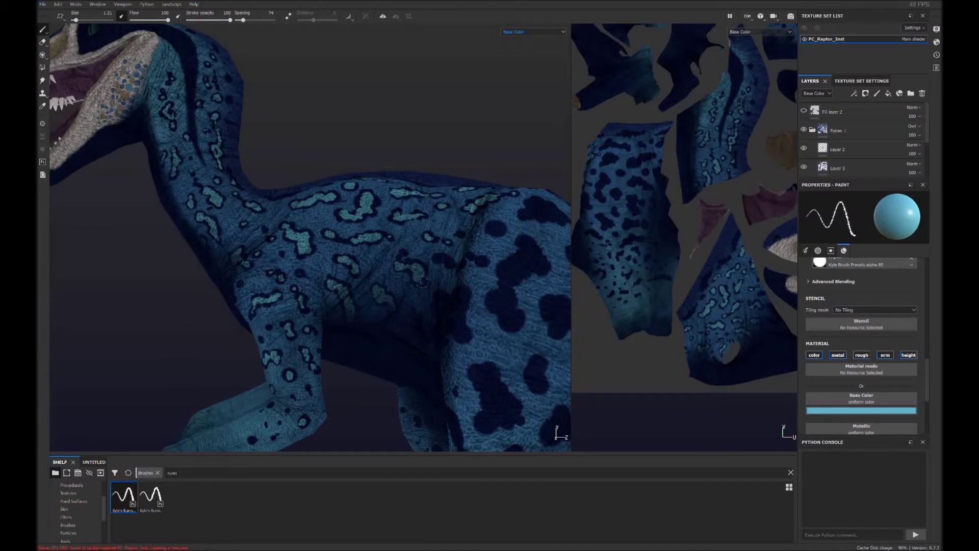
scroll(456, 318, "down", 3)
scroll(398, 286, "up", 2)
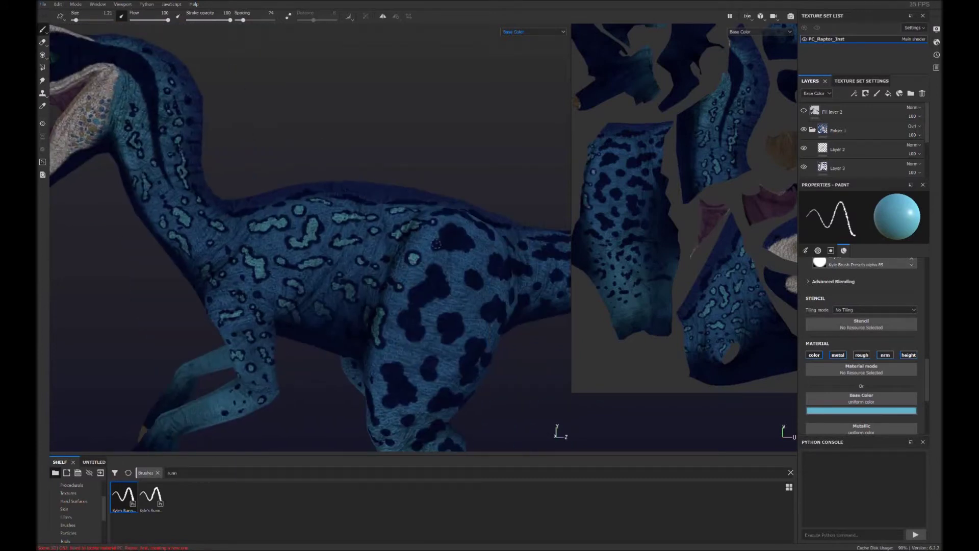
scroll(434, 240, "up", 2)
scroll(444, 255, "down", 3)
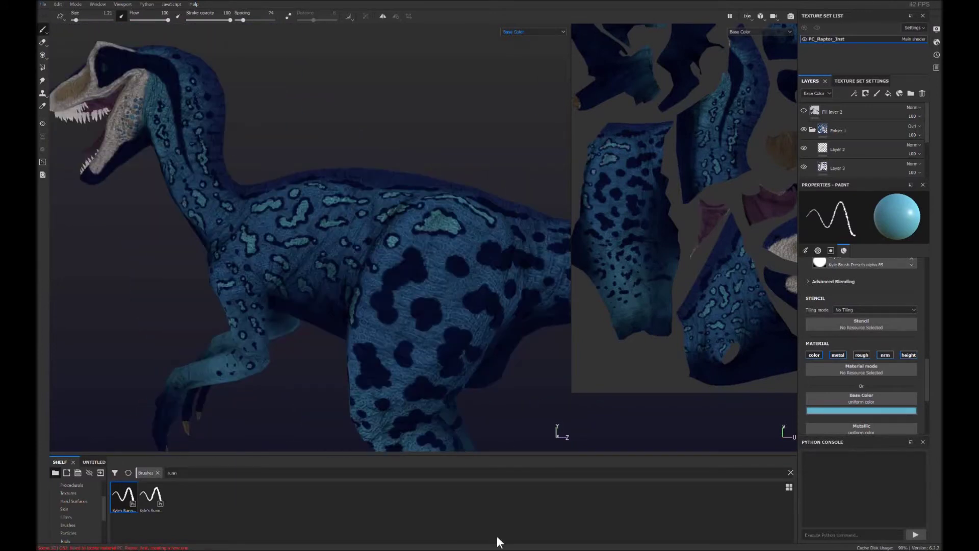
left_click_drag(415, 259, 388, 315)
Paint light-teal patches and spots along the tail.
mouse_move(493, 269)
left_mouse_down("alt")
mouse_move(459, 286)
mouse_move(457, 345)
left_mouse_up("alt")
mouse_move(428, 257)
left_mouse_down("alt")
mouse_move(388, 250)
mouse_move(428, 257)
left_mouse_up("alt")
mouse_move(484, 235)
left_mouse_down("alt")
mouse_move(446, 244)
mouse_move(452, 230)
mouse_move(477, 222)
left_mouse_up("alt")
mouse_move(492, 293)
left_mouse_down("alt")
mouse_move(363, 263)
mouse_move(375, 276)
mouse_move(474, 300)
mouse_move(474, 271)
mouse_move(441, 227)
mouse_move(540, 360)
mouse_move(326, 250)
mouse_move(388, 263)
mouse_move(306, 301)
left_mouse_up("alt")
mouse_move(363, 262)
left_mouse_down()
mouse_move(474, 299)
mouse_move(419, 244)
mouse_move(459, 214)
mouse_move(468, 173)
left_mouse_up()
left_click_drag(497, 203, 418, 204, "alt")
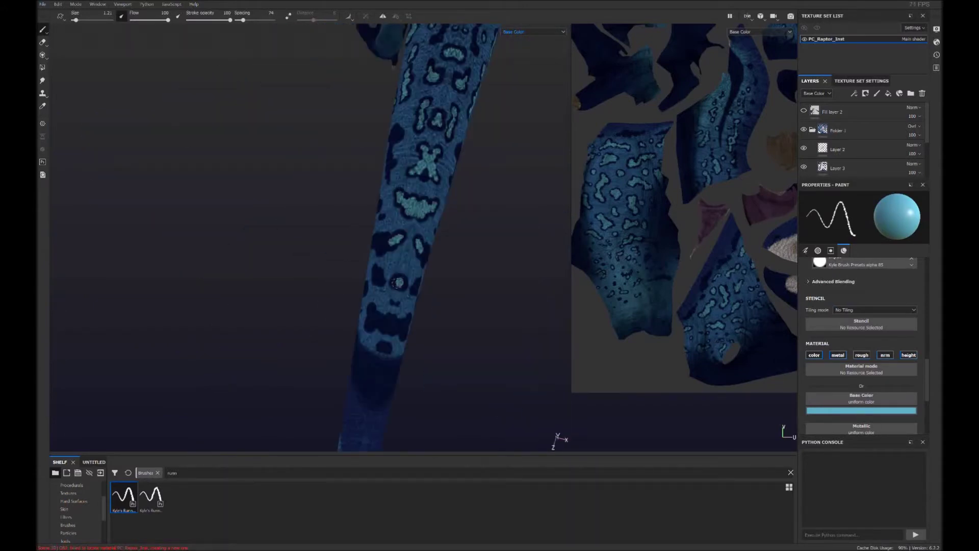
mouse_move(363, 365)
left_mouse_down("alt")
mouse_move(433, 326)
mouse_move(505, 330)
left_mouse_up("alt")
scroll(505, 330, "down", 5)
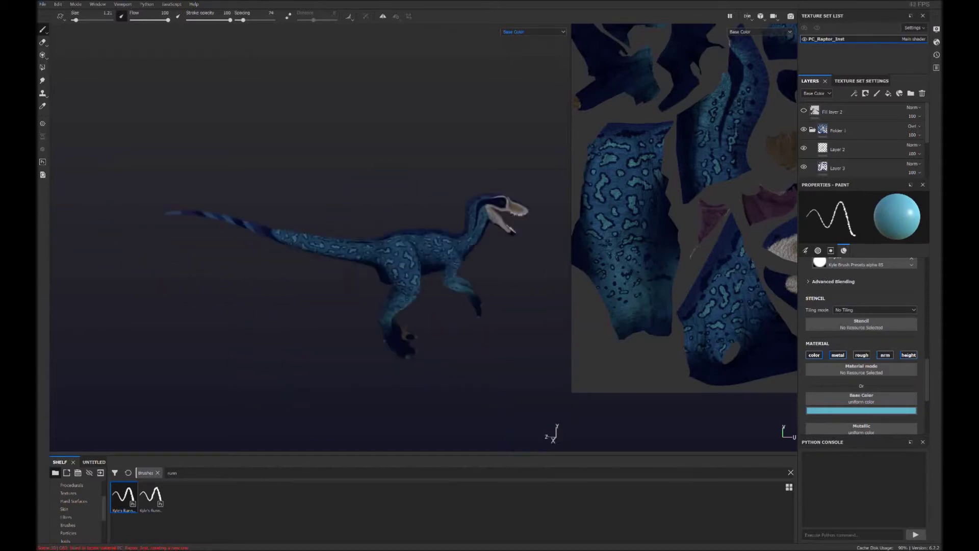
Preview the raptor in flat base colour, then return to full material shading.
scroll(505, 331, "up", 3)
key("c")
key("m")
scroll(450, 316, "up", 3)
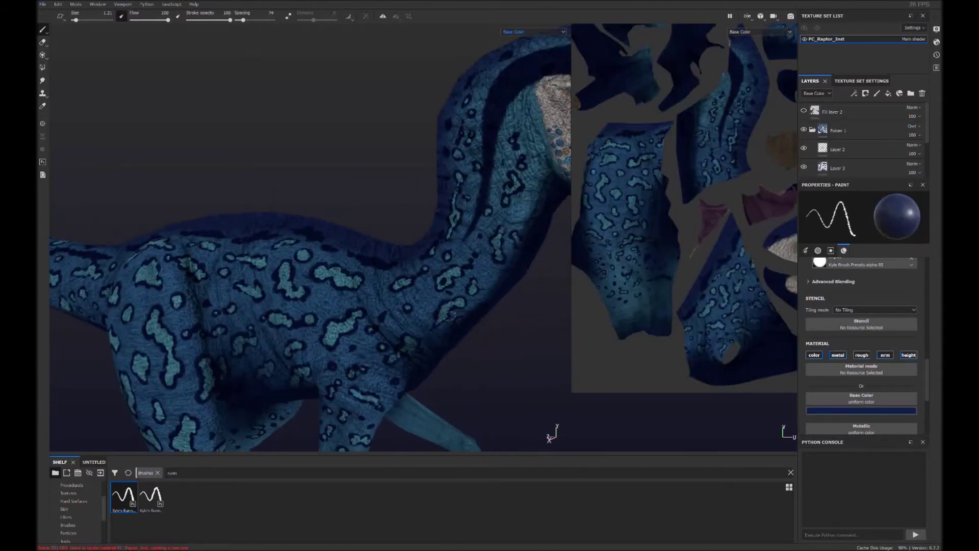
Orbit around the body, neck and tail to inspect the spotted pattern.
left_click_drag(357, 336, 419, 326, "alt")
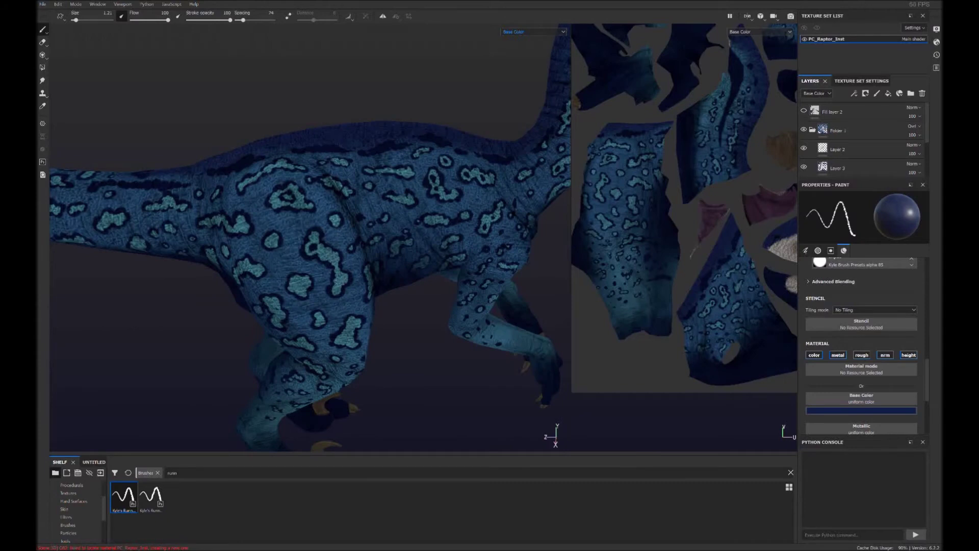
left_click_drag(357, 305, 398, 301, "alt")
left_click_drag(373, 395, 397, 332, "alt")
scroll(398, 317, "down", 3)
scroll(403, 305, "up", 5)
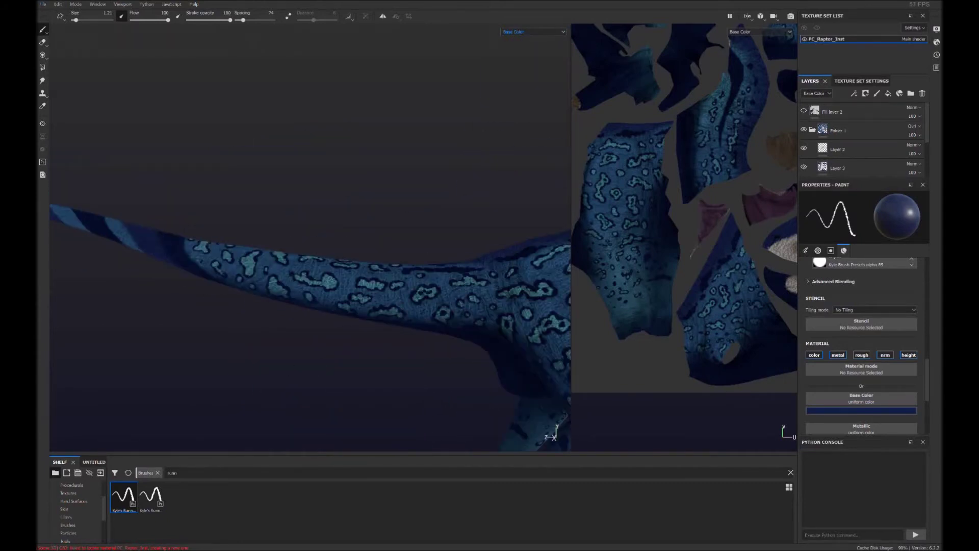
left_click_drag(305, 306, 326, 298, "alt")
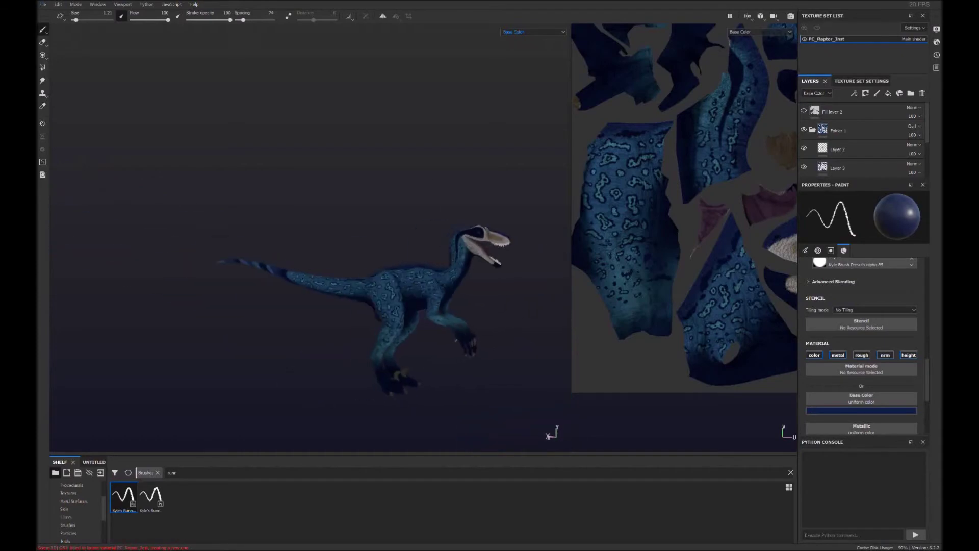